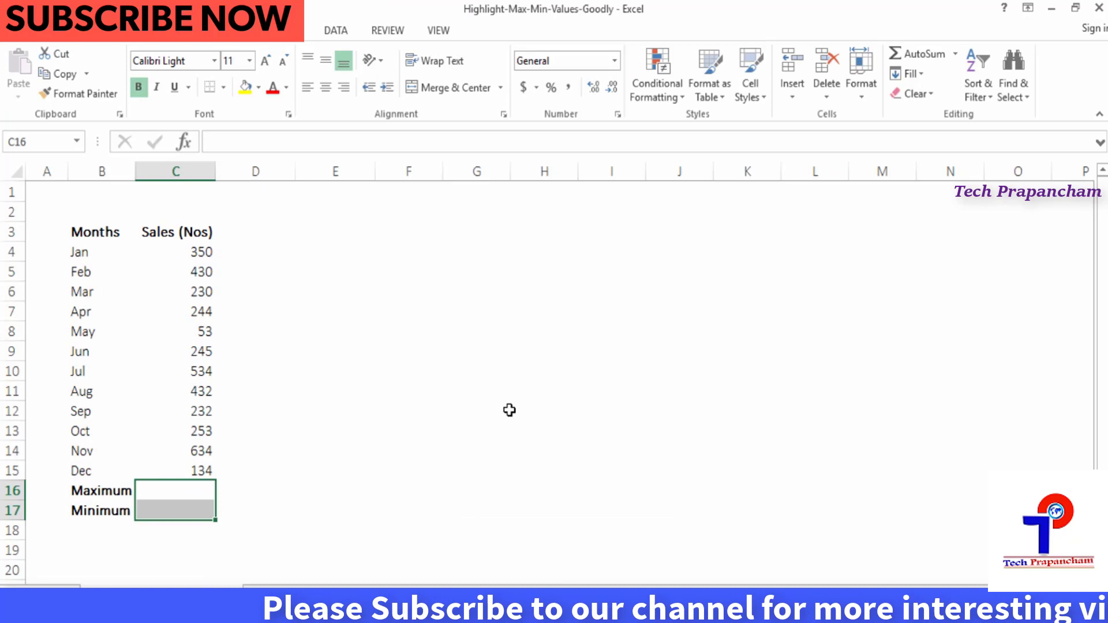
Step: Select the Jan–Dec months and sales figures in B4:C15
{"action": "left_click", "coordinate": [507, 411]}
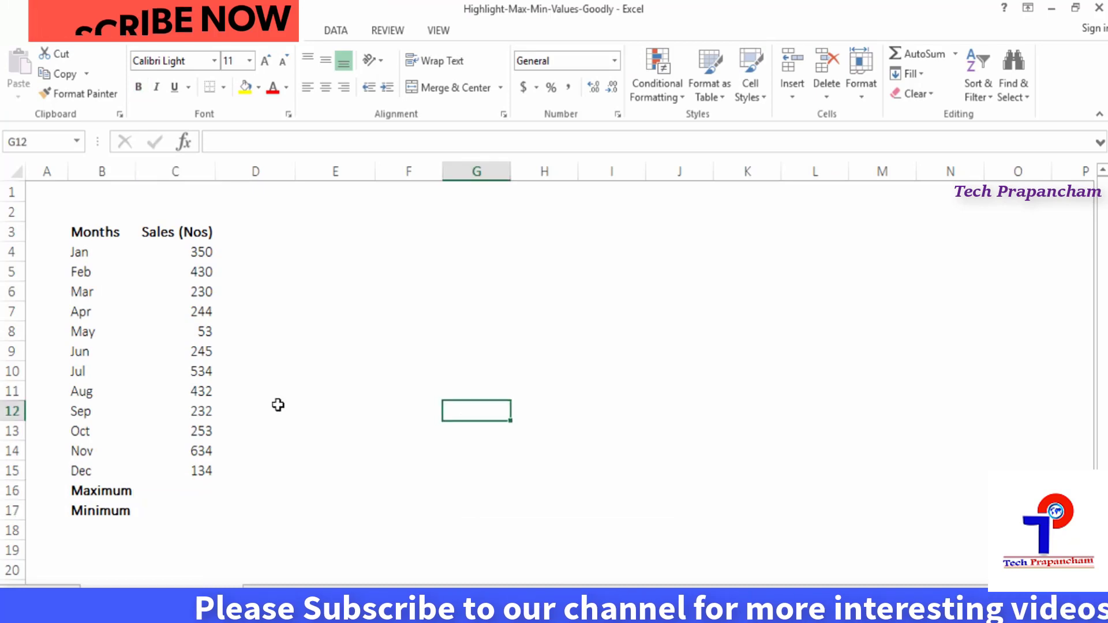
{"action": "left_click_drag", "start_coordinate": [92, 252], "coordinate": [167, 475]}
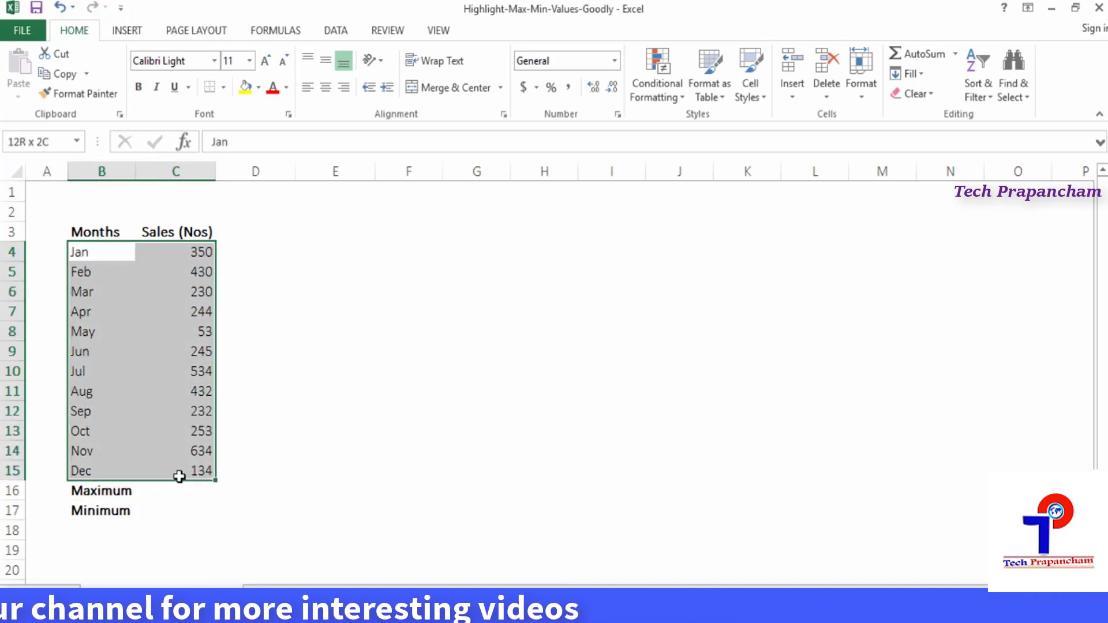
{"action": "left_click_drag", "start_coordinate": [167, 475], "coordinate": [107, 257]}
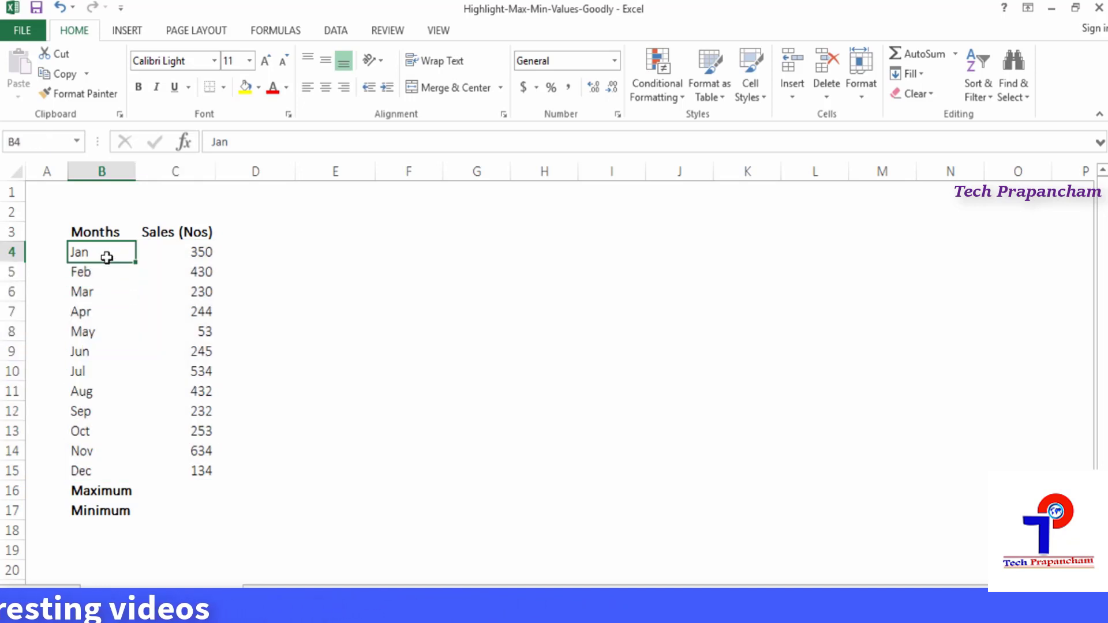
{"action": "left_click_drag", "start_coordinate": [107, 258], "coordinate": [213, 469]}
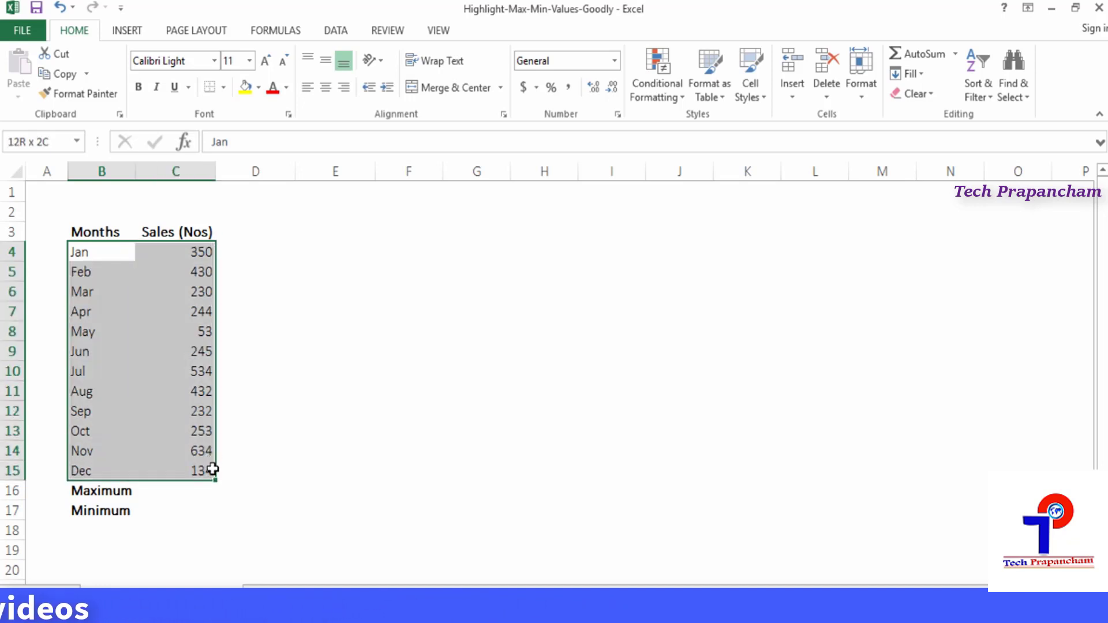
Step: Insert a line chart of the monthly sales via Quick Analysis and place it right of the table
{"action": "left_click", "coordinate": [228, 494]}
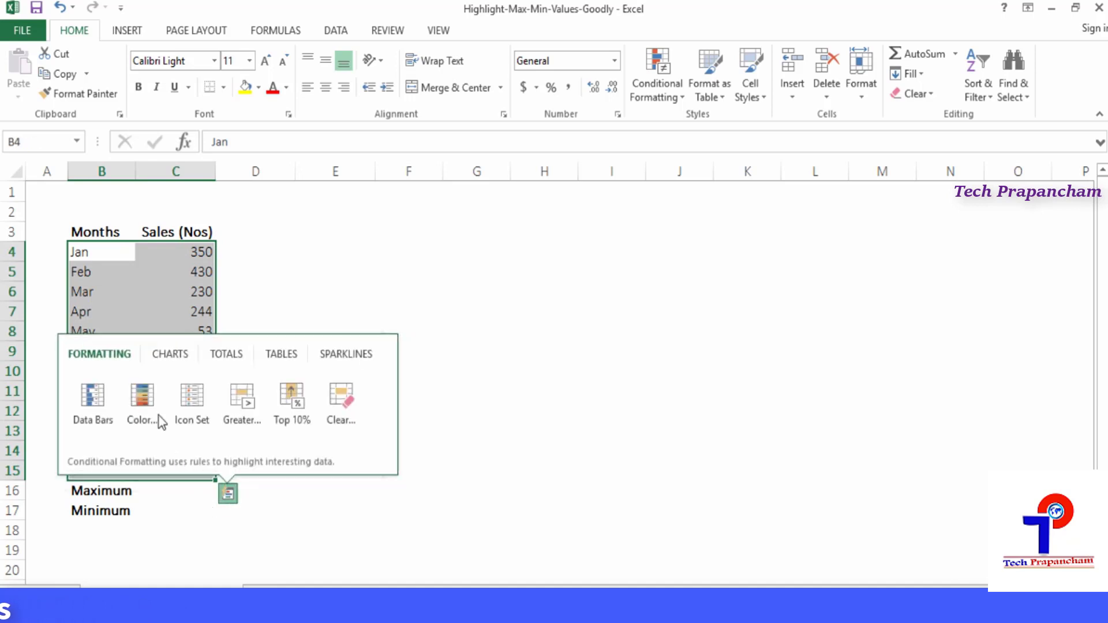
{"action": "left_click", "coordinate": [174, 354]}
{"action": "left_click", "coordinate": [107, 400]}
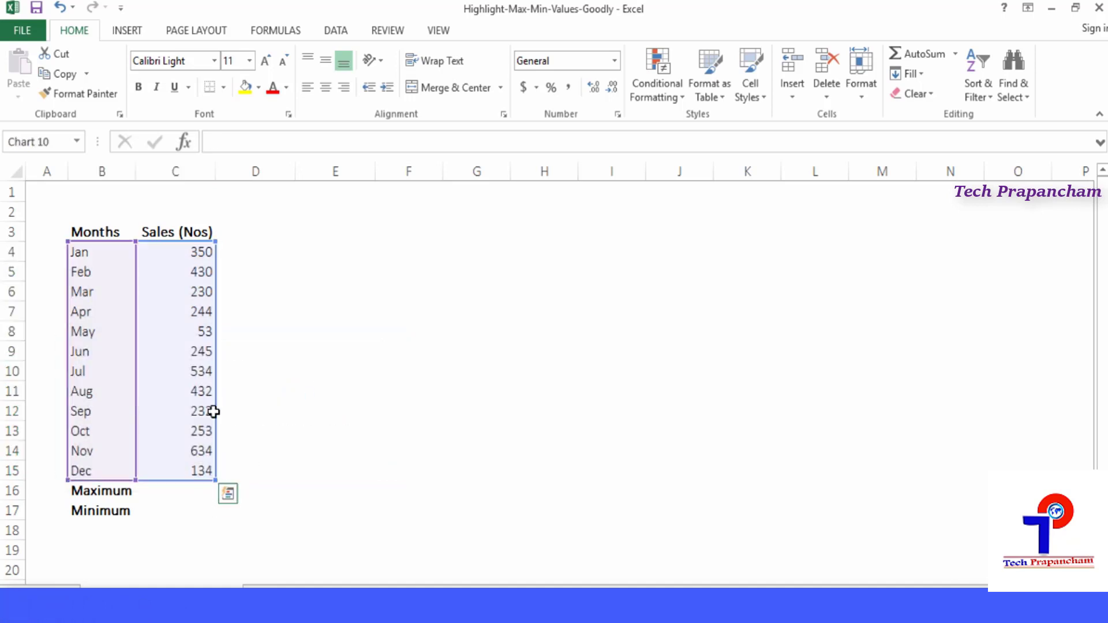
{"action": "mouse_move", "coordinate": [487, 255]}
{"action": "left_mouse_down"}
{"action": "mouse_move", "coordinate": [690, 245]}
{"action": "mouse_move", "coordinate": [705, 222]}
{"action": "left_mouse_up"}
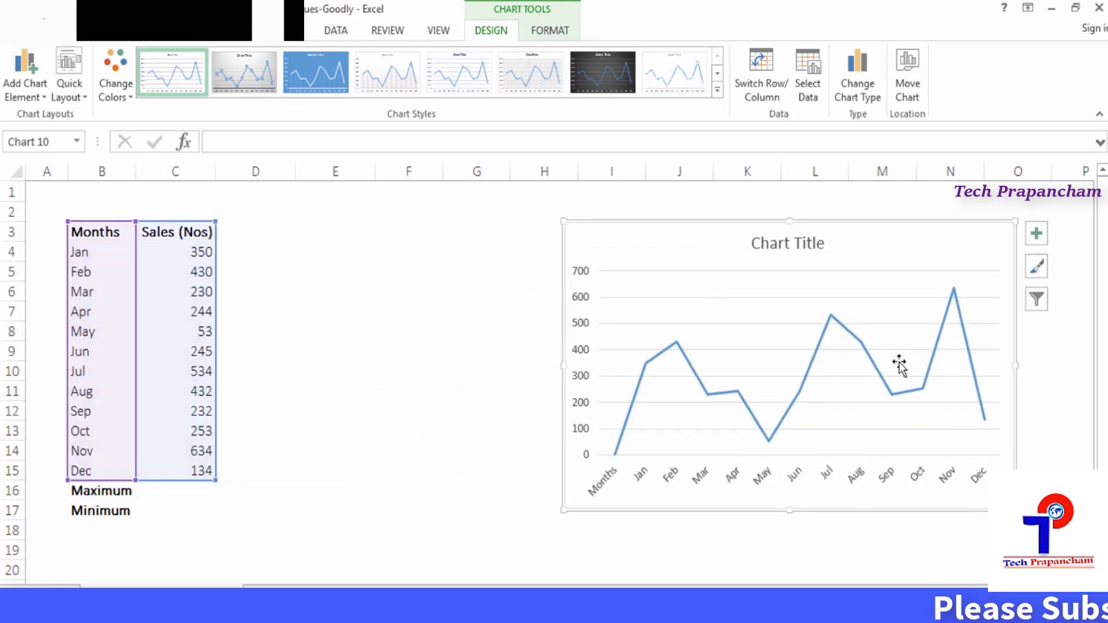
{"action": "left_click", "coordinate": [261, 233]}
{"action": "type", "text": "D"}
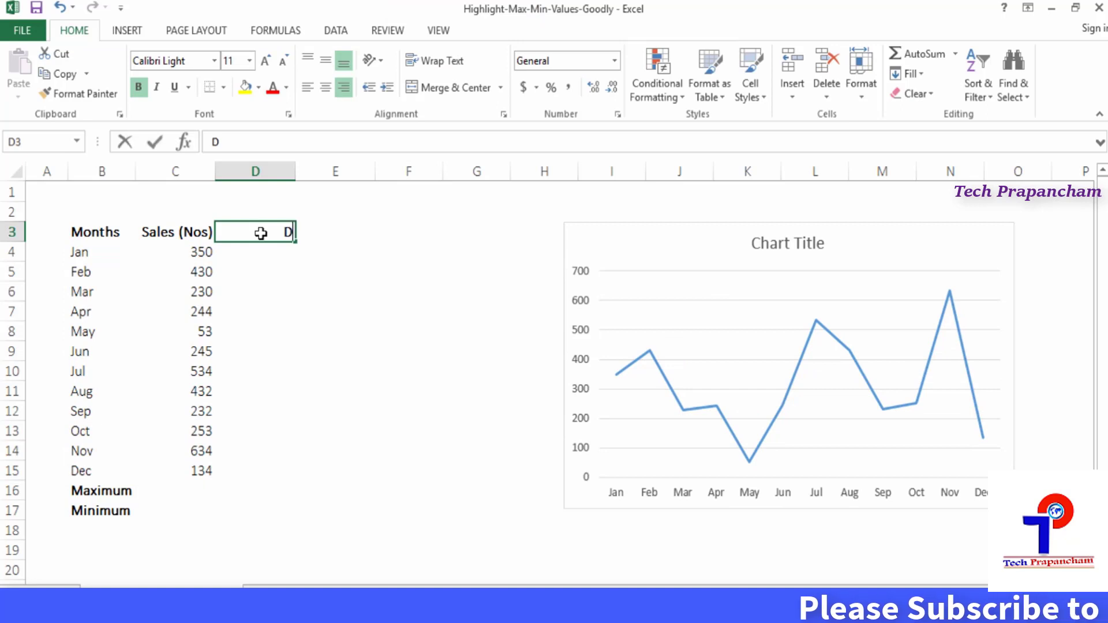
Step: Add 'Dummy Max' and 'Dummy Min' headings in D3 and E3 and widen columns D:E
{"action": "type", "text": "ummy Max"}
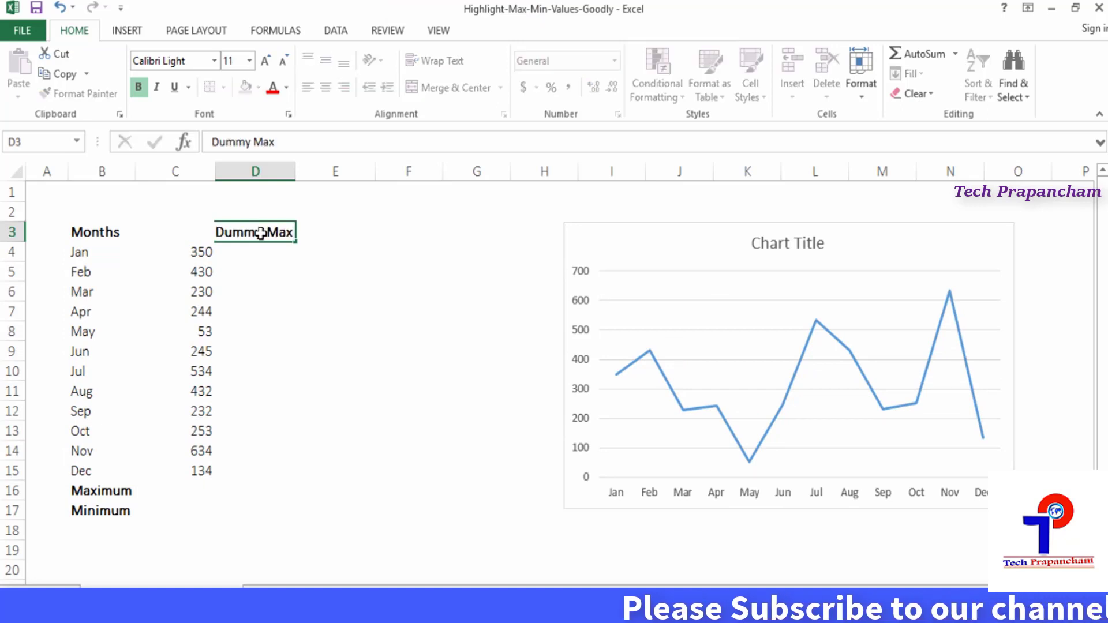
{"action": "key", "text": "Tab"}
{"action": "type", "text": "Dummy"}
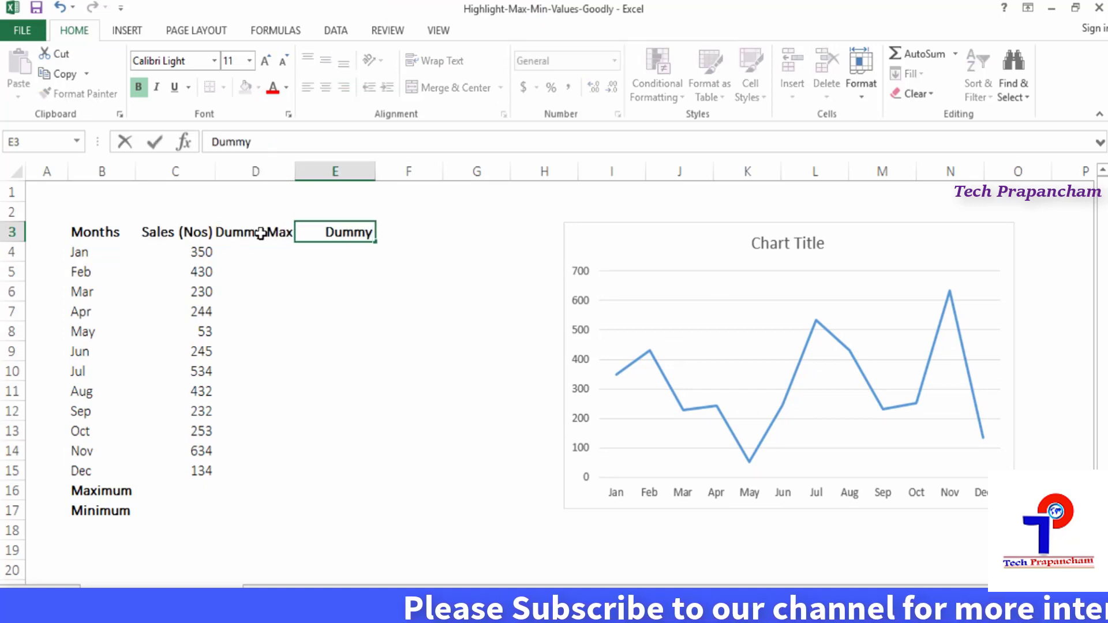
{"action": "type", "text": " Min"}
{"action": "key", "text": "Return"}
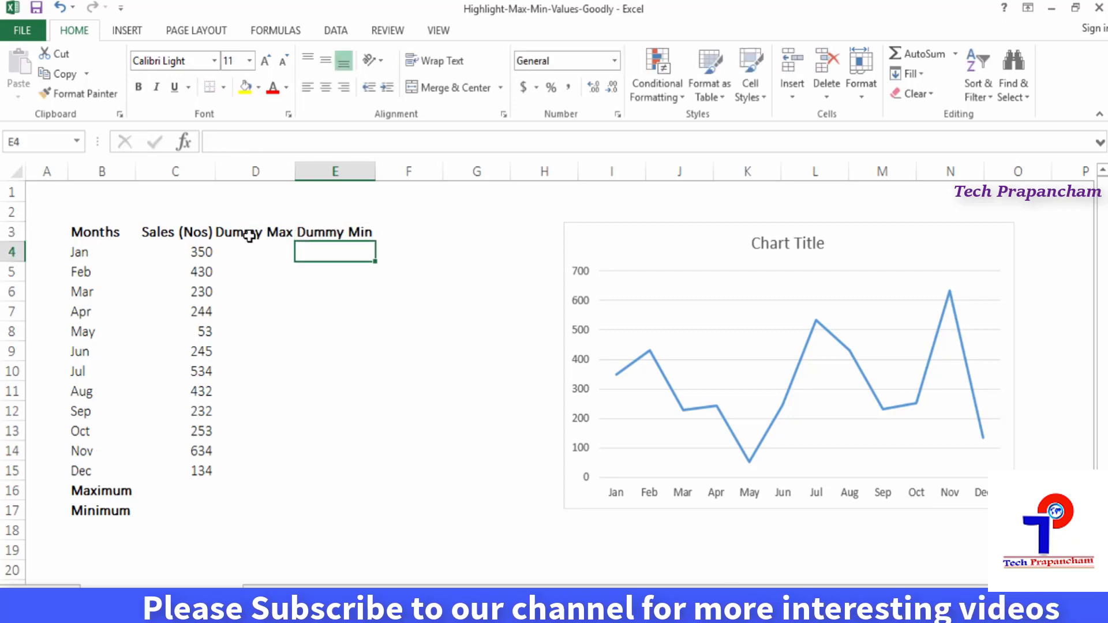
{"action": "left_click_drag", "start_coordinate": [279, 171], "coordinate": [305, 169]}
Step: Enter =MAX(C4:C15) in C16 and =MIN(C4:C15) in C17, giving 634 and 53
{"action": "left_click", "coordinate": [201, 491]}
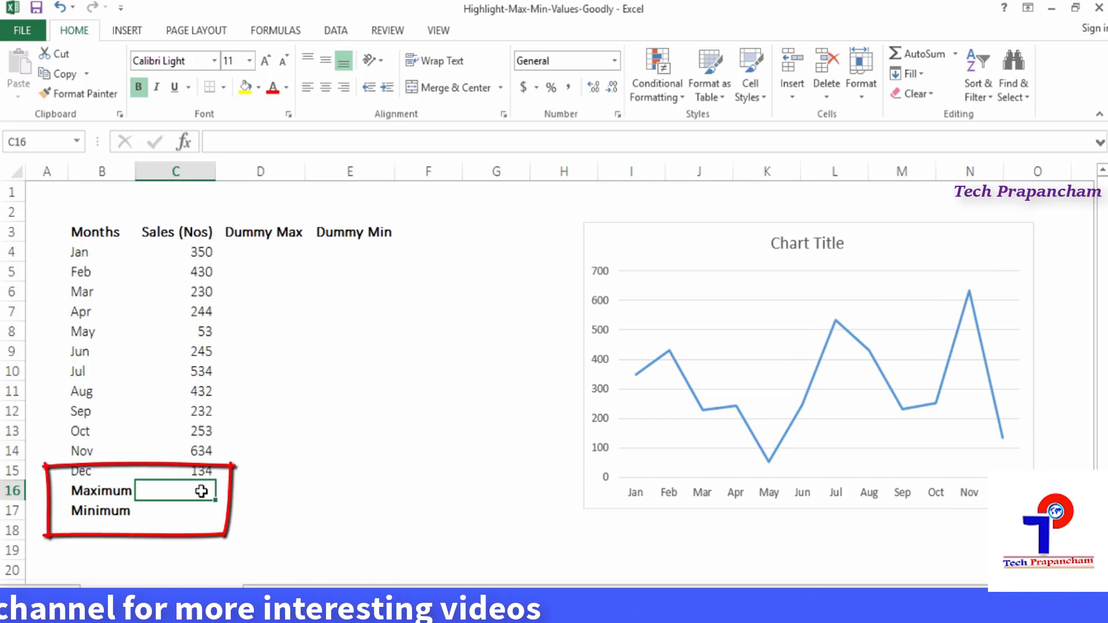
{"action": "type", "text": "=max("}
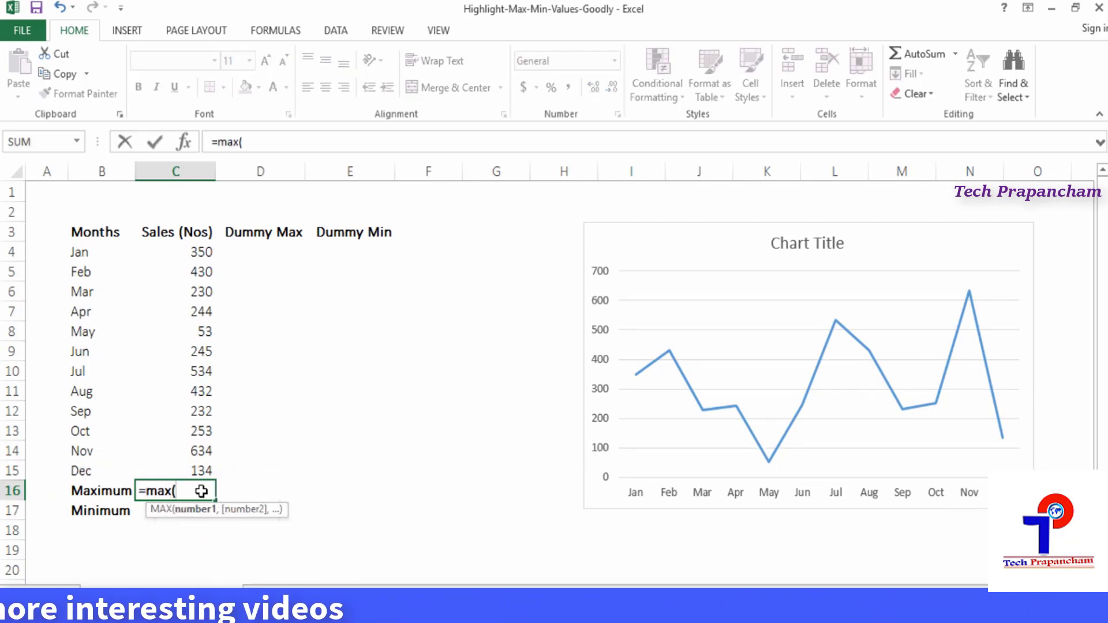
{"action": "left_click_drag", "start_coordinate": [204, 444], "coordinate": [200, 258]}
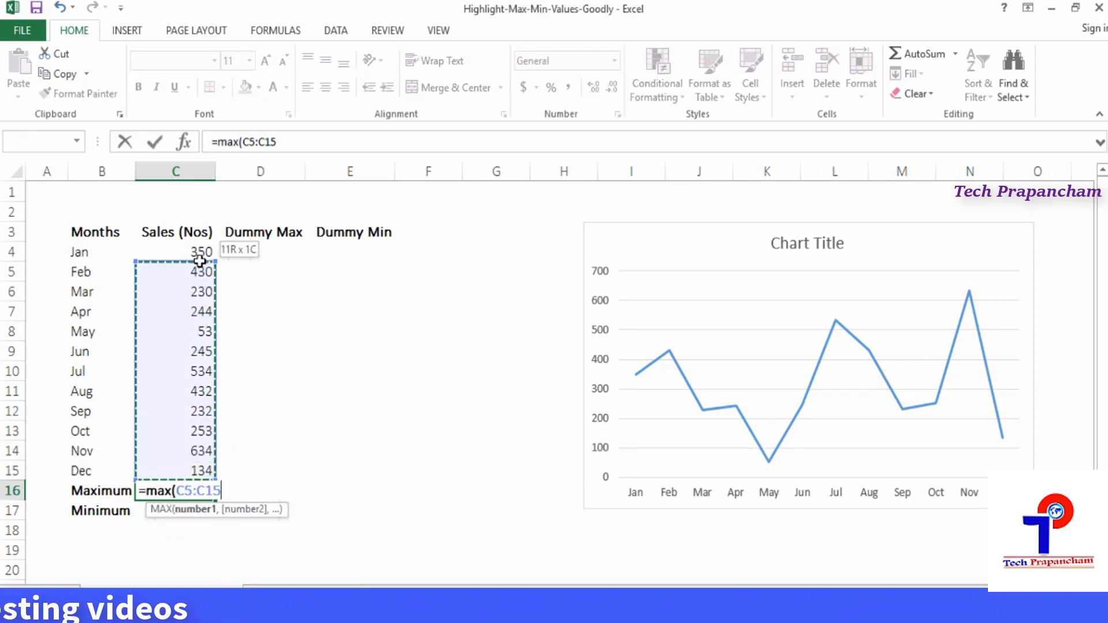
{"action": "key", "text": "Return"}
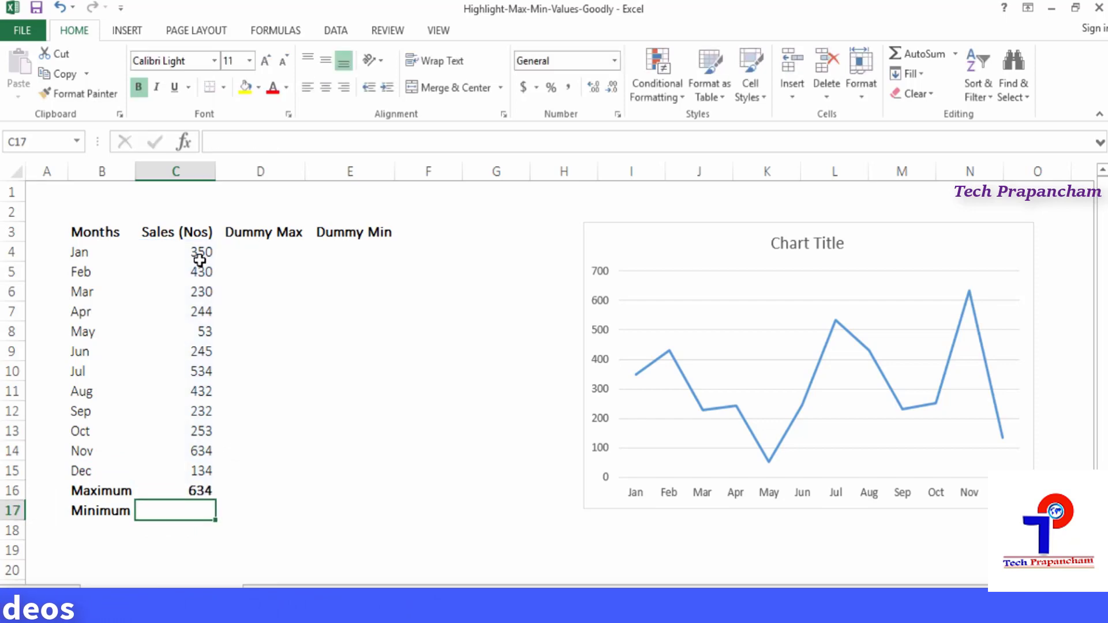
{"action": "type", "text": "=min("}
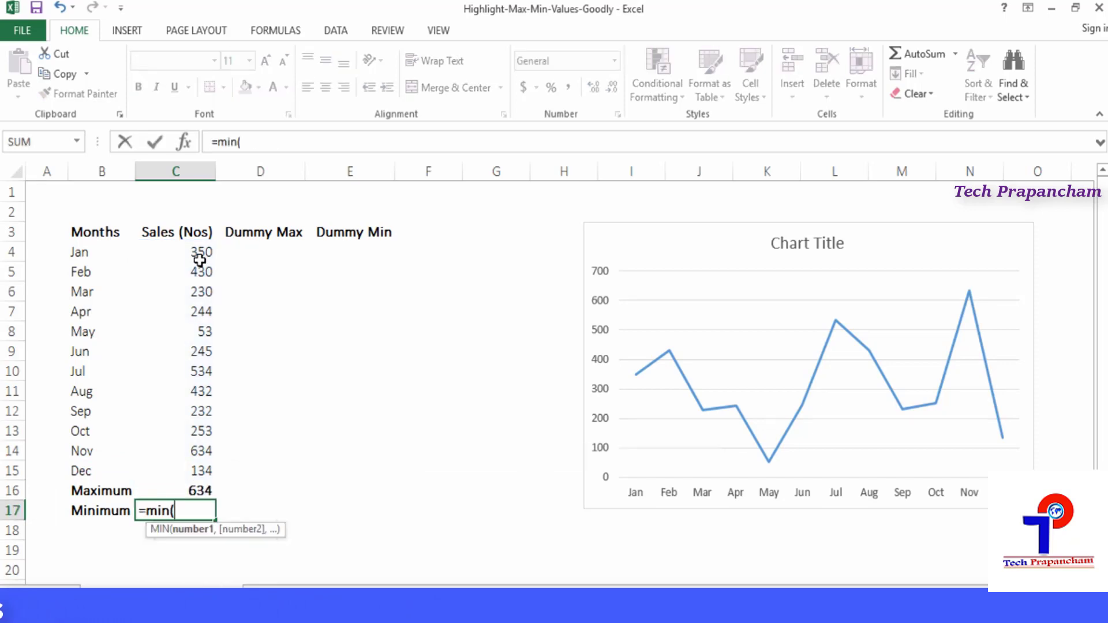
{"action": "left_click_drag", "start_coordinate": [193, 472], "coordinate": [195, 263]}
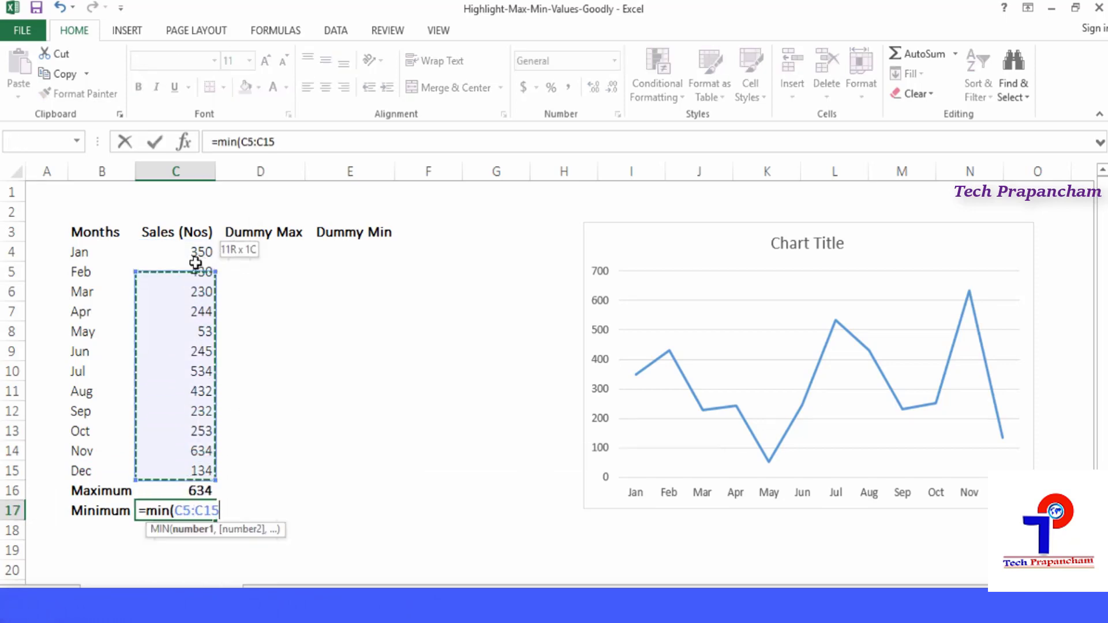
{"action": "key", "text": "Return"}
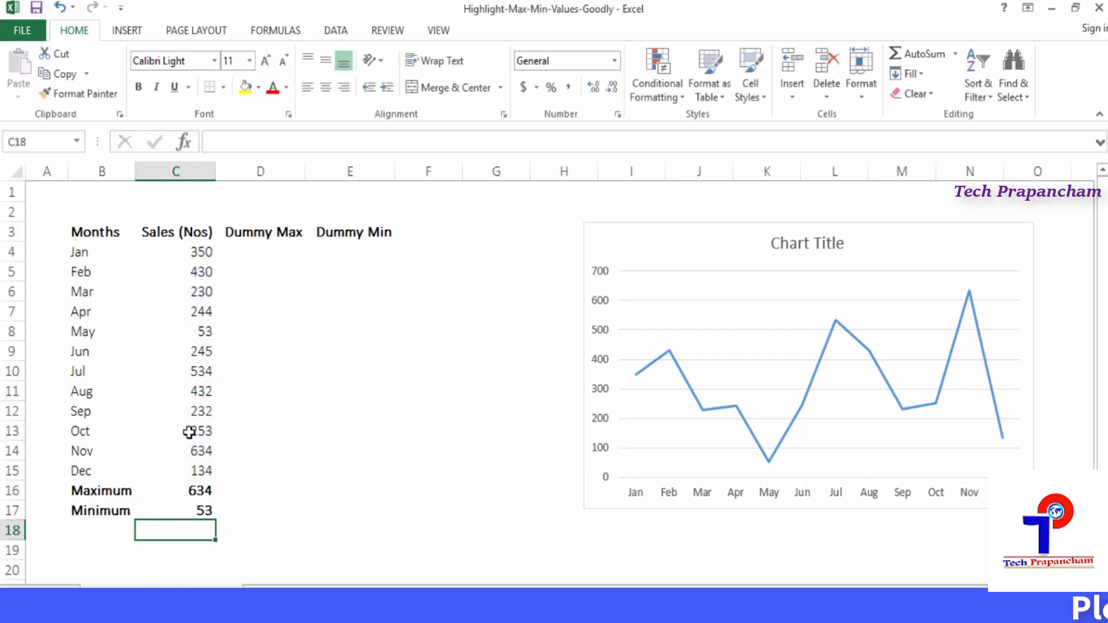
Step: Enter =IF(C4=$C$16,C4,NA()) in D4 to flag the maximum
{"action": "left_click", "coordinate": [270, 249]}
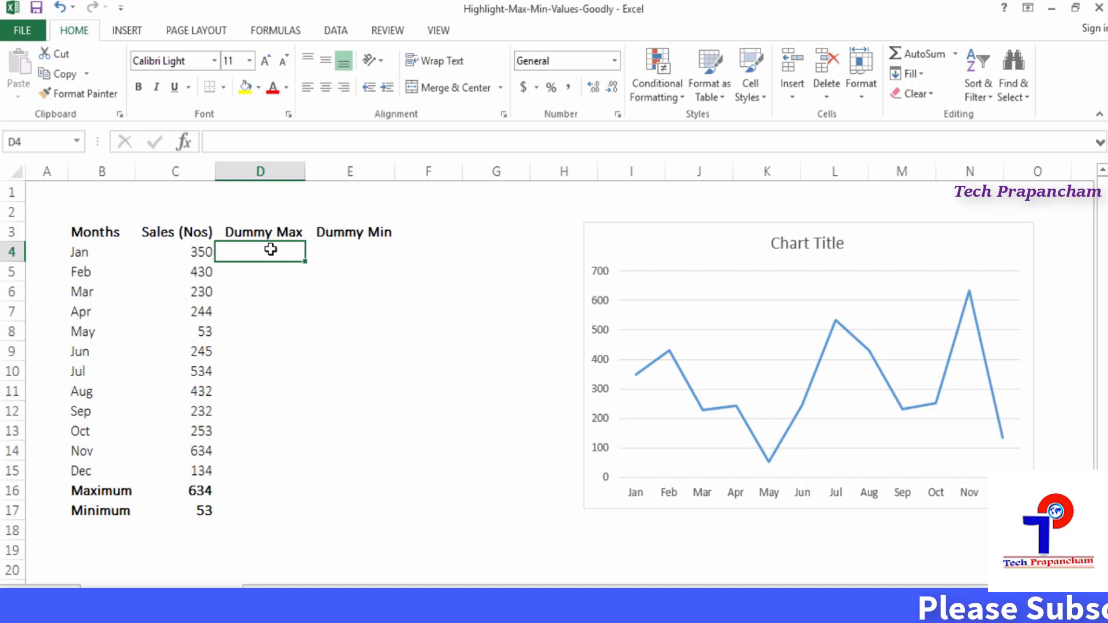
{"action": "type", "text": "=if"}
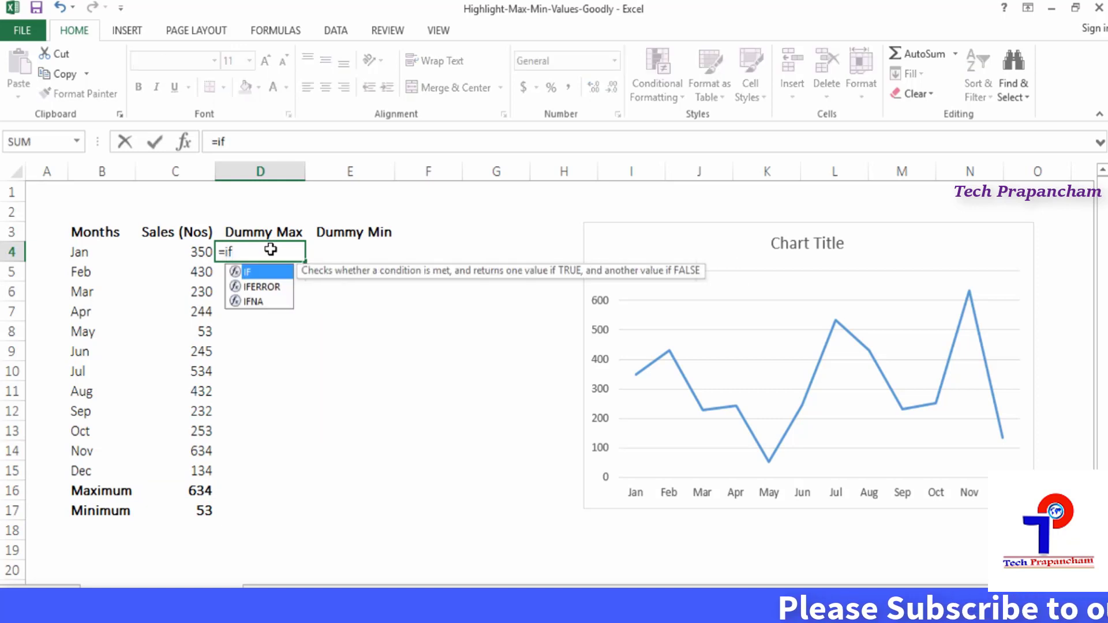
{"action": "type", "text": "(c4="}
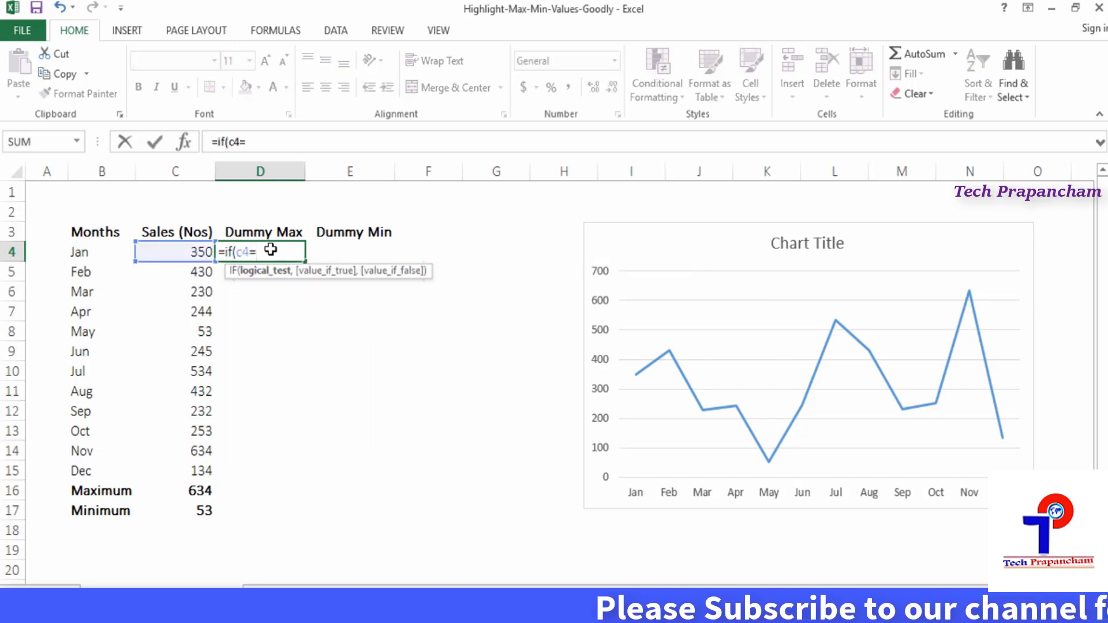
{"action": "left_click", "coordinate": [205, 490]}
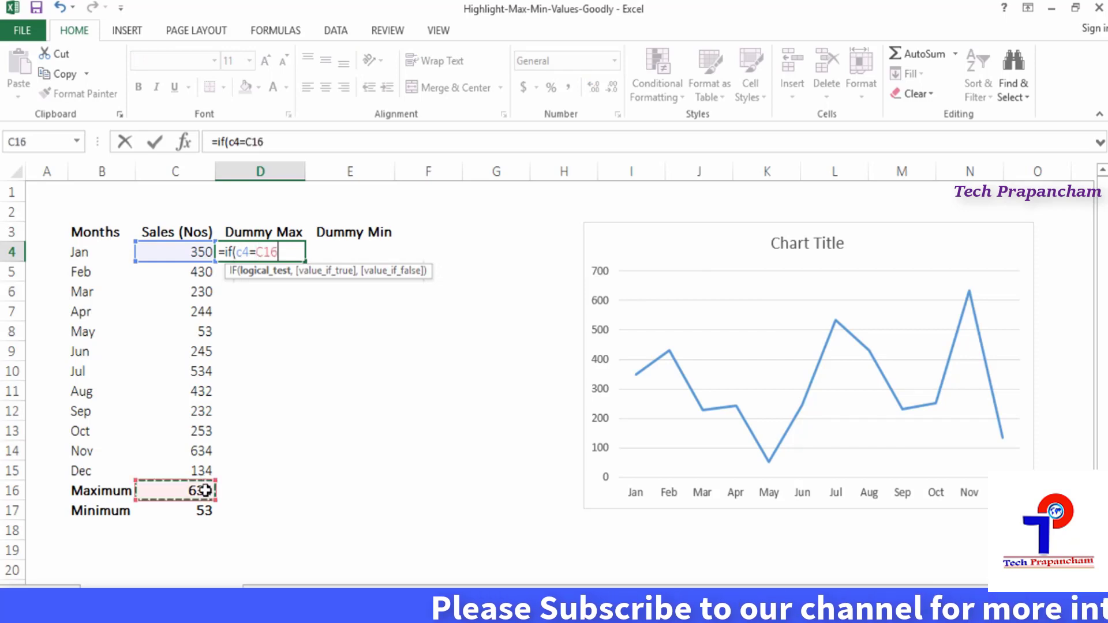
{"action": "left_click", "coordinate": [254, 141]}
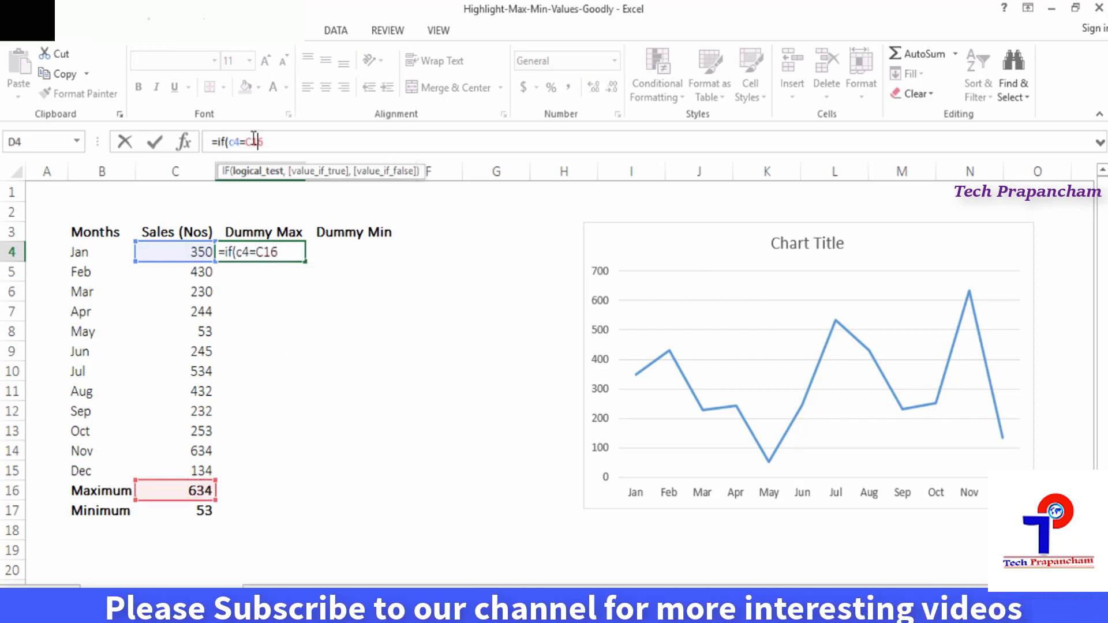
{"action": "key", "text": "F4"}
{"action": "type", "text": "$C$16,"}
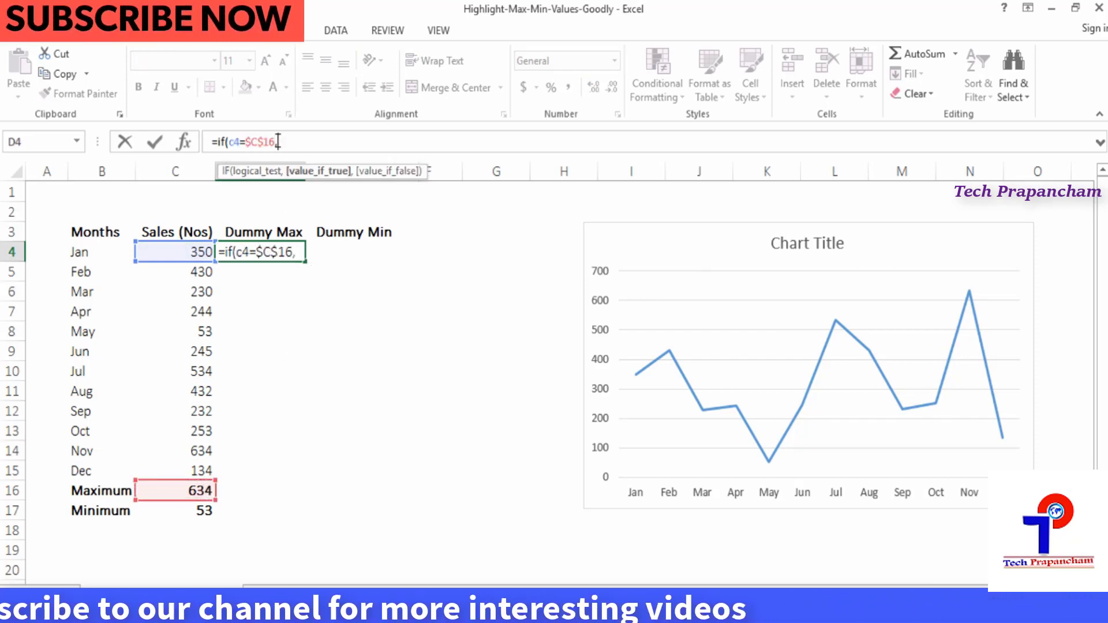
{"action": "type", "text": "c4,"}
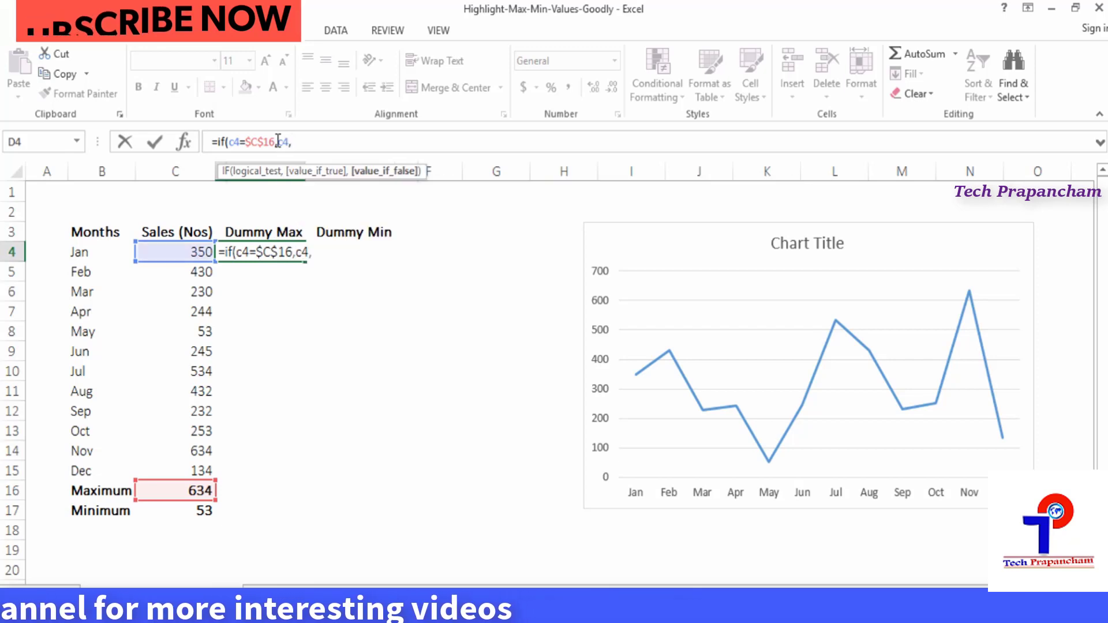
{"action": "type", "text": "NA()"}
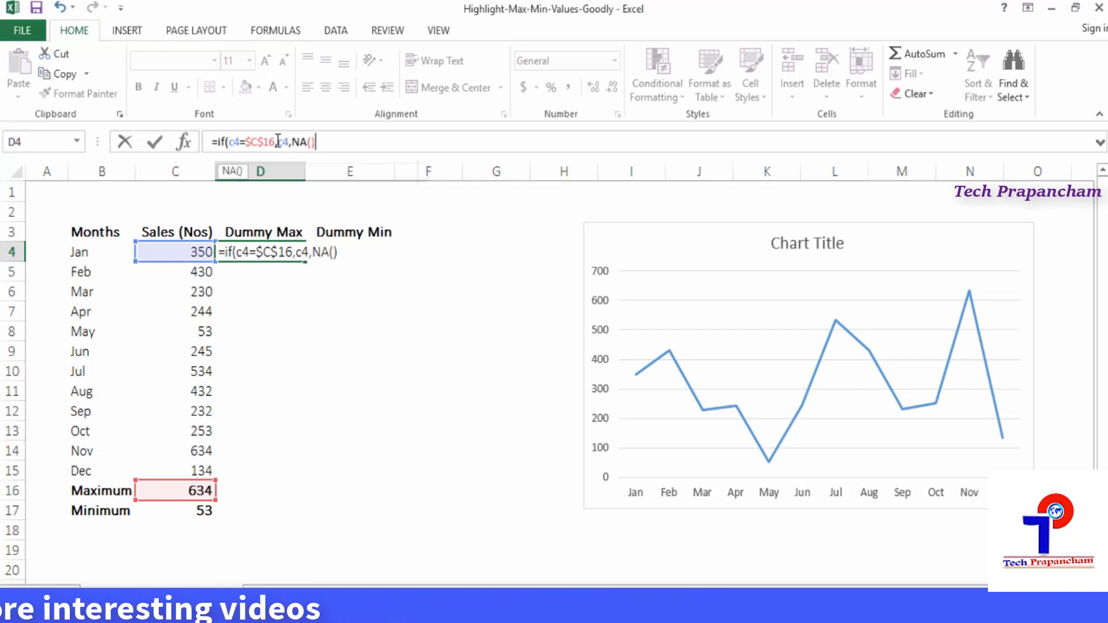
{"action": "key", "text": "Return"}
Step: Fill the D4 formula down to D15 so only Nov shows 634
{"action": "left_click", "coordinate": [302, 251]}
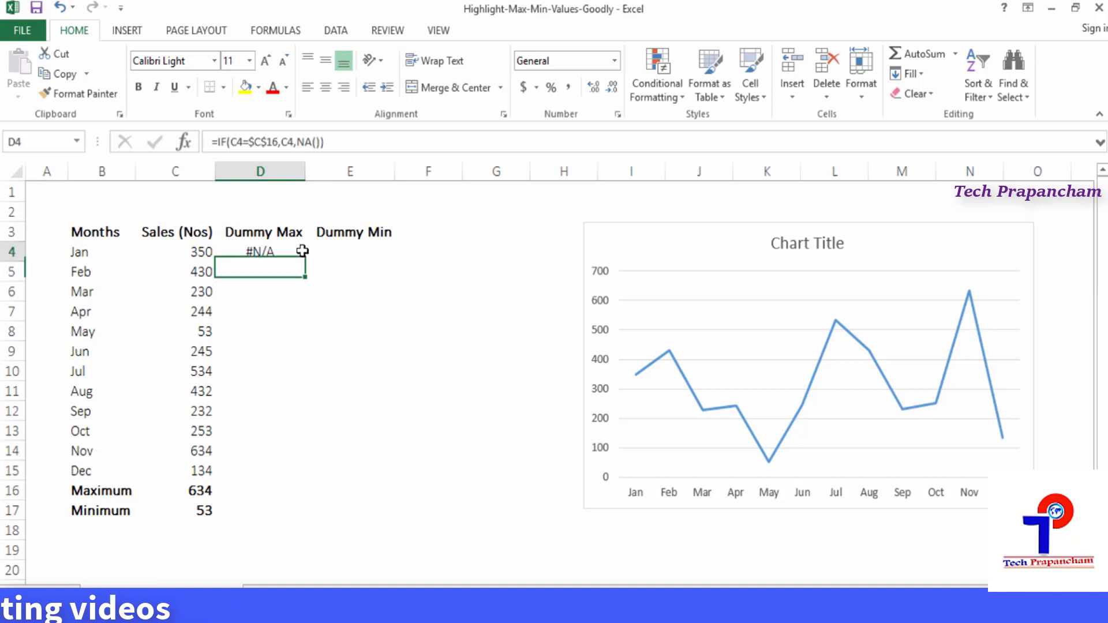
{"action": "left_click_drag", "start_coordinate": [278, 475], "coordinate": [280, 476]}
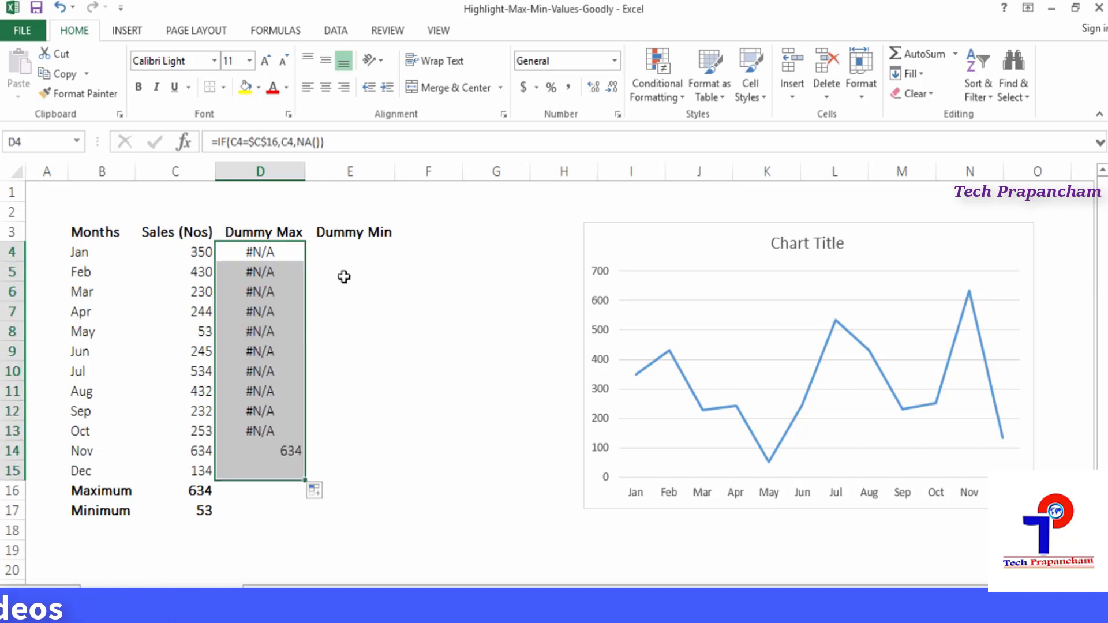
{"action": "left_click", "coordinate": [342, 249]}
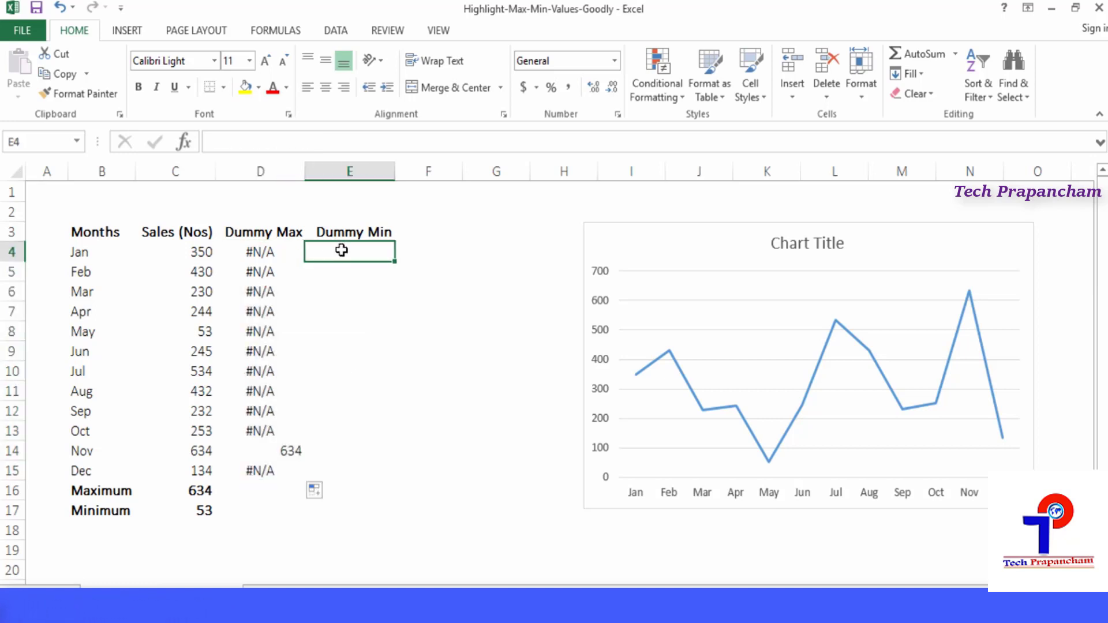
Step: Enter =IF(C4=$C$17,C4,NA()) in E4 and fill it down to E15, leaving only May's 53
{"action": "type", "text": "=if"}
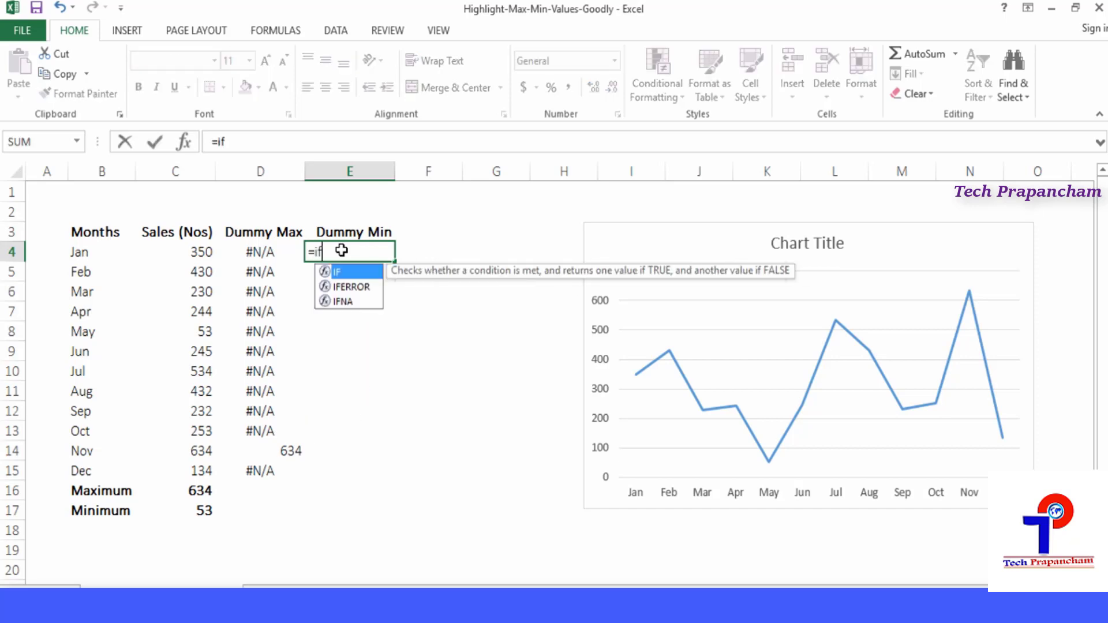
{"action": "type", "text": "(c4="}
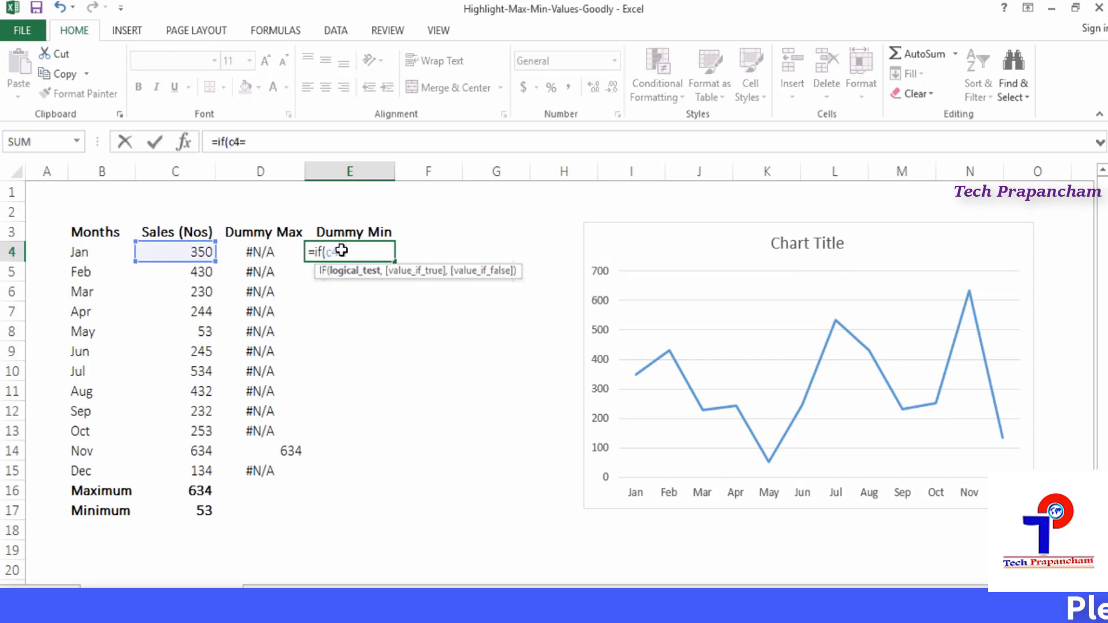
{"action": "type", "text": "c17"}
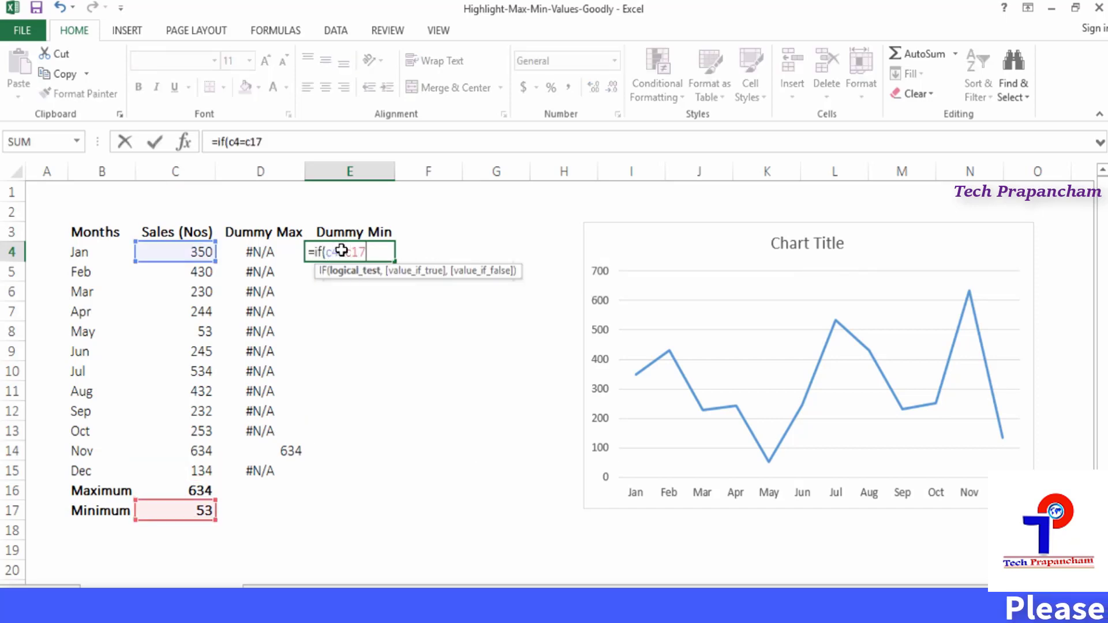
{"action": "left_click", "coordinate": [252, 143]}
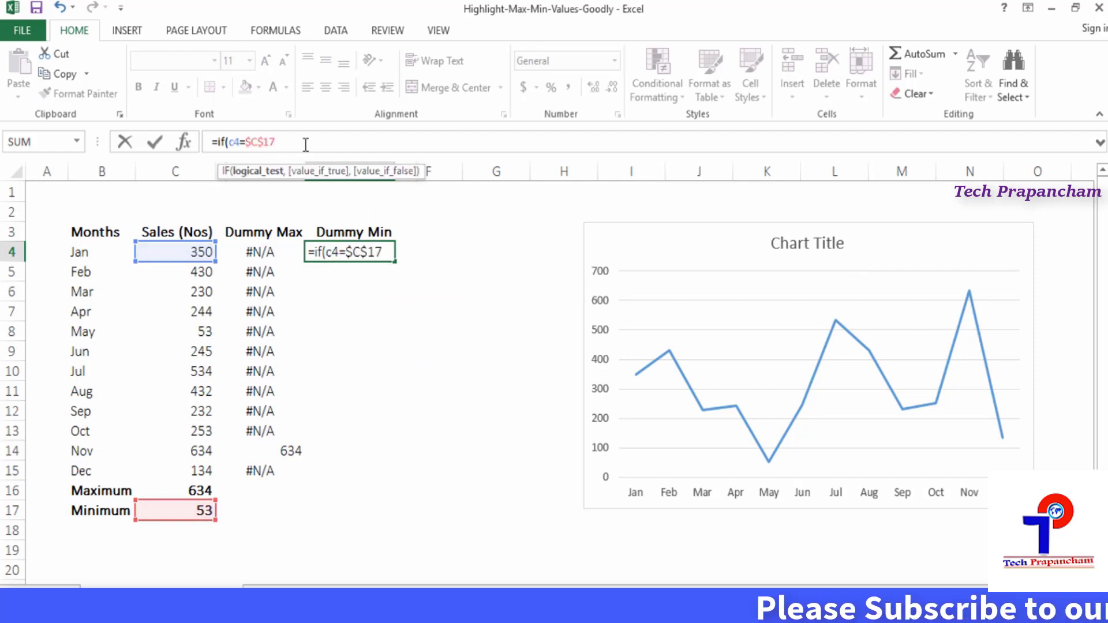
{"action": "type", "text": ",c"}
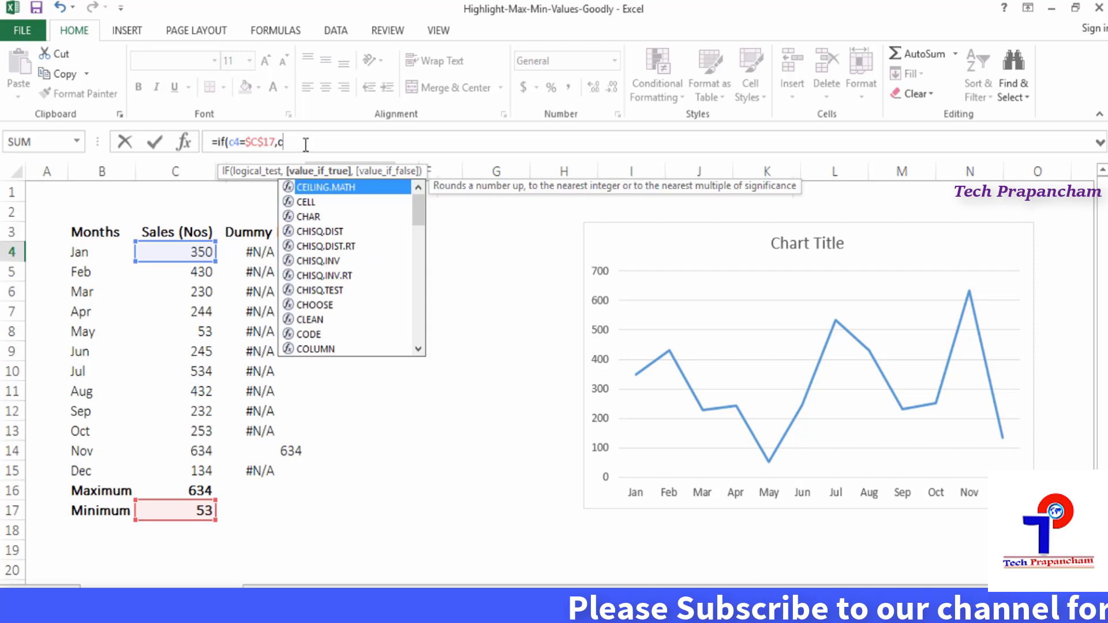
{"action": "type", "text": "4,"}
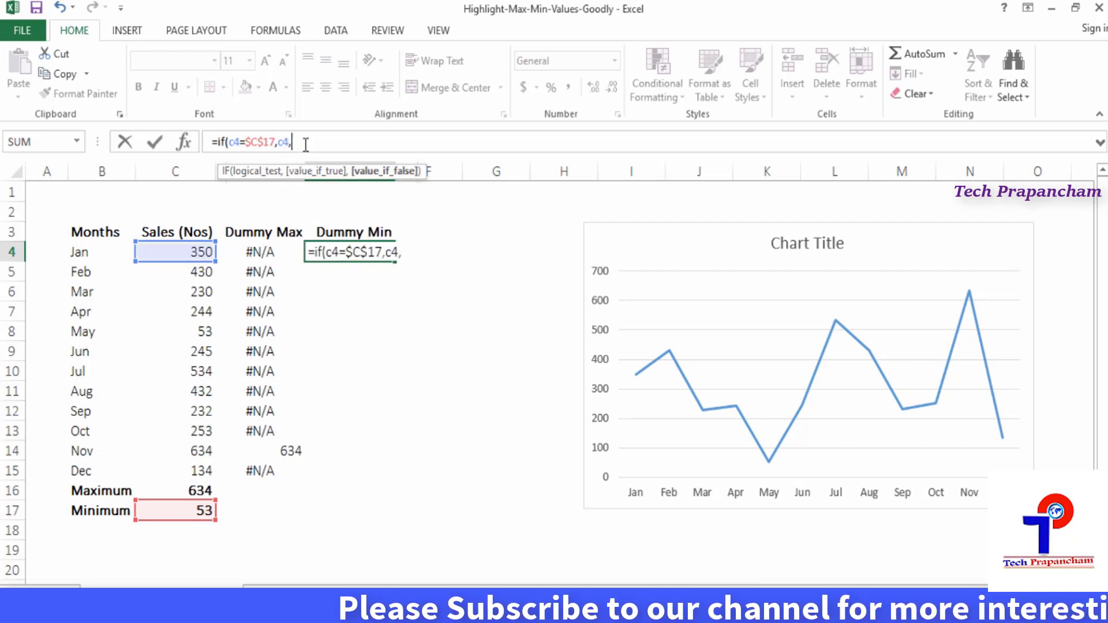
{"action": "type", "text": "NA())"}
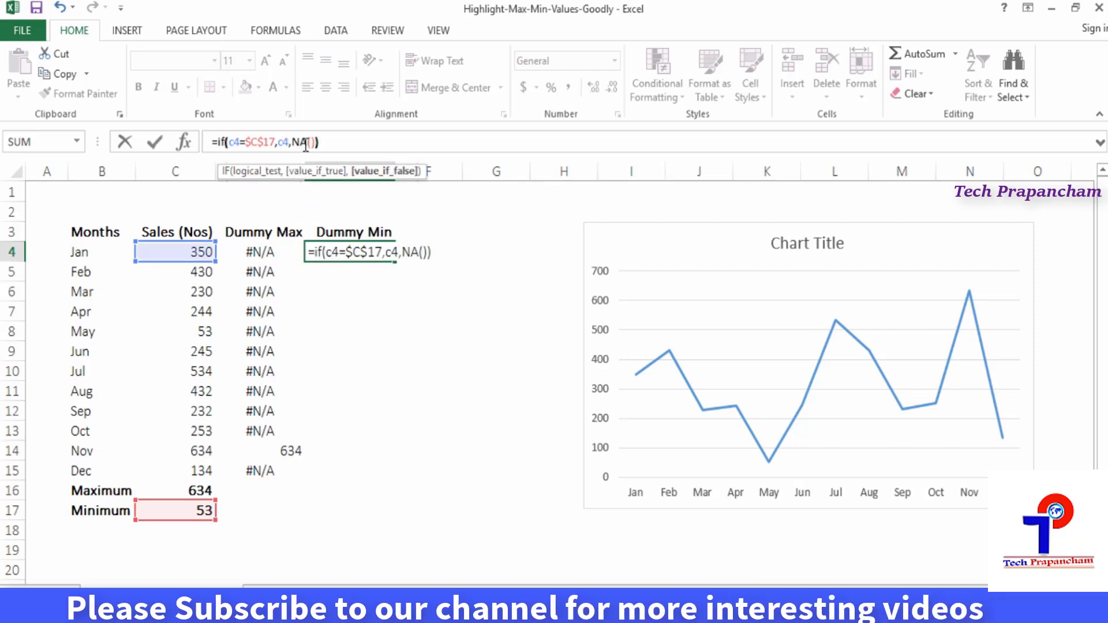
{"action": "key", "text": "Return"}
{"action": "left_click", "coordinate": [363, 251]}
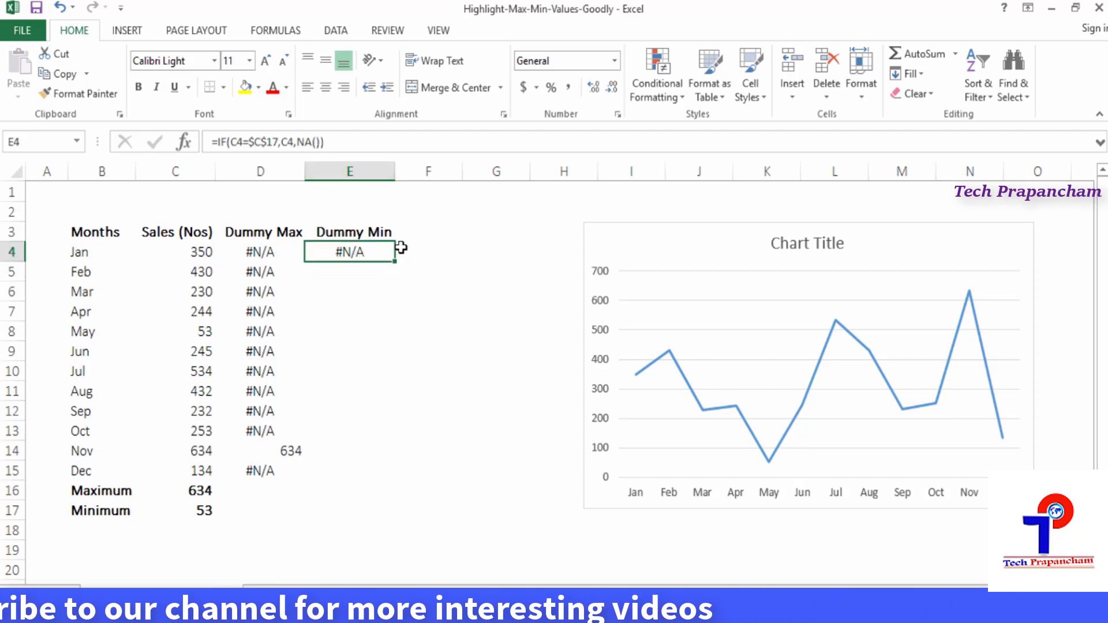
{"action": "left_click_drag", "start_coordinate": [394, 262], "coordinate": [378, 477]}
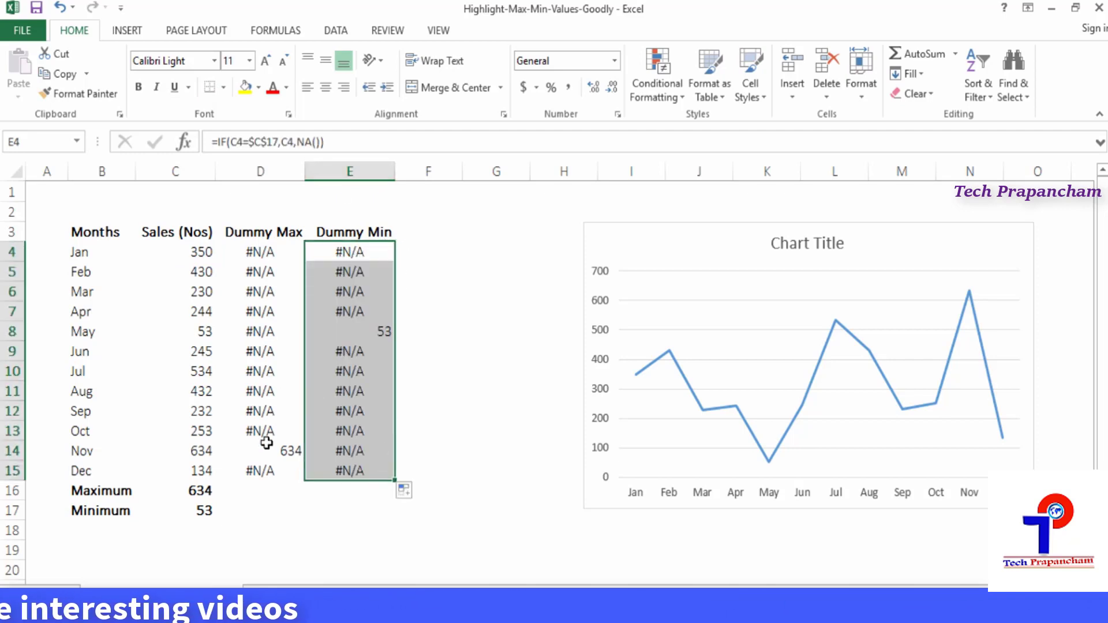
Step: Expand the chart's source range to B4:E15 to include Dummy Max and Dummy Min
{"action": "left_click", "coordinate": [630, 350]}
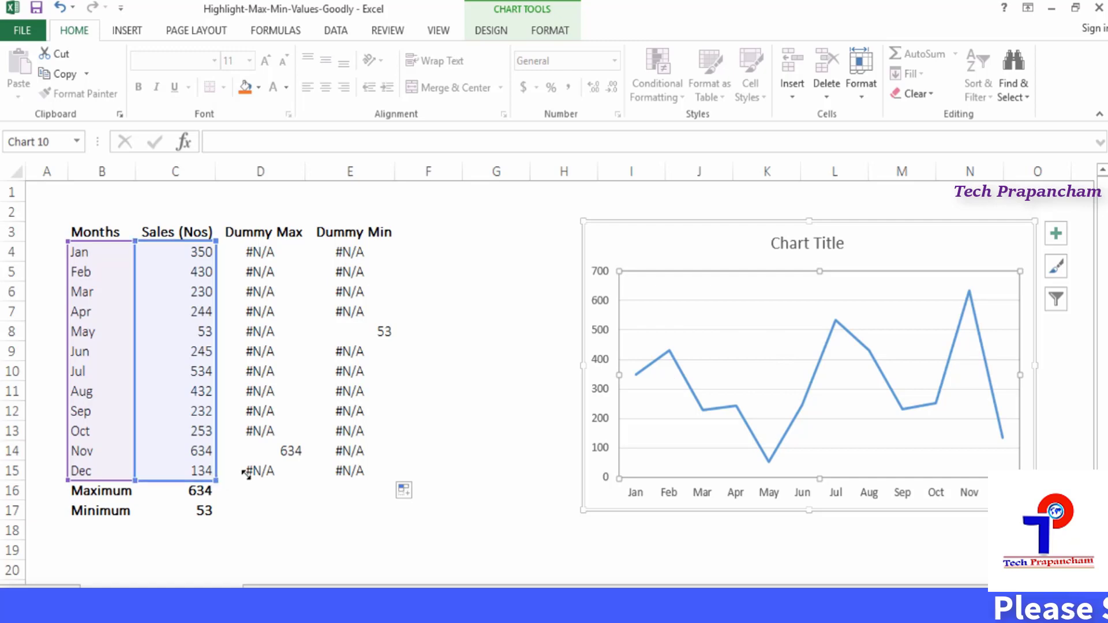
{"action": "left_click_drag", "start_coordinate": [245, 473], "coordinate": [377, 477]}
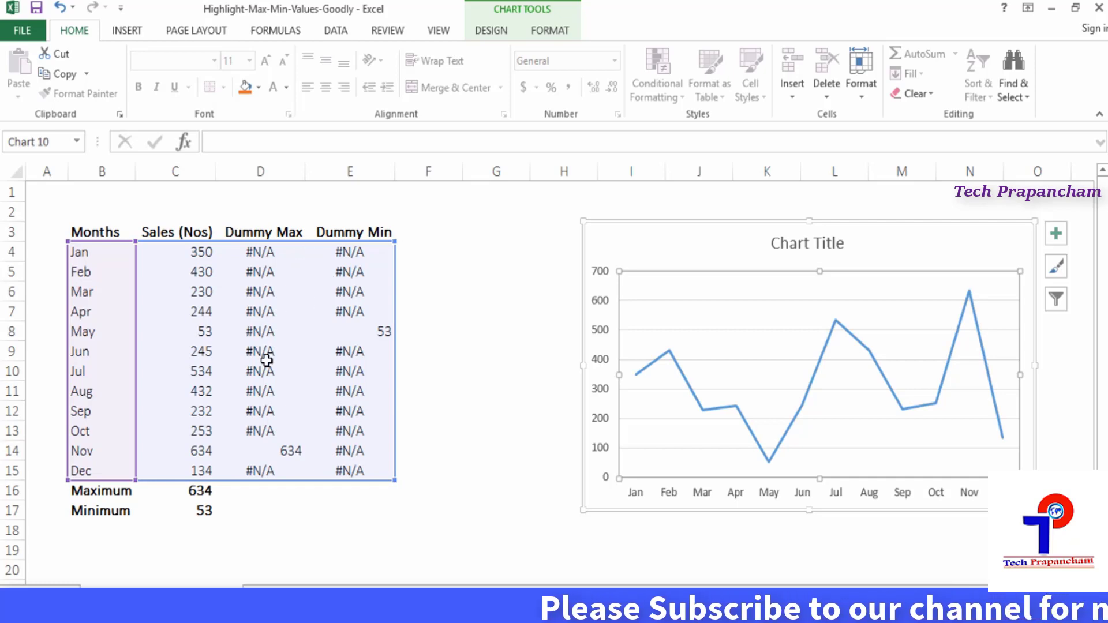
{"action": "left_click", "coordinate": [502, 30]}
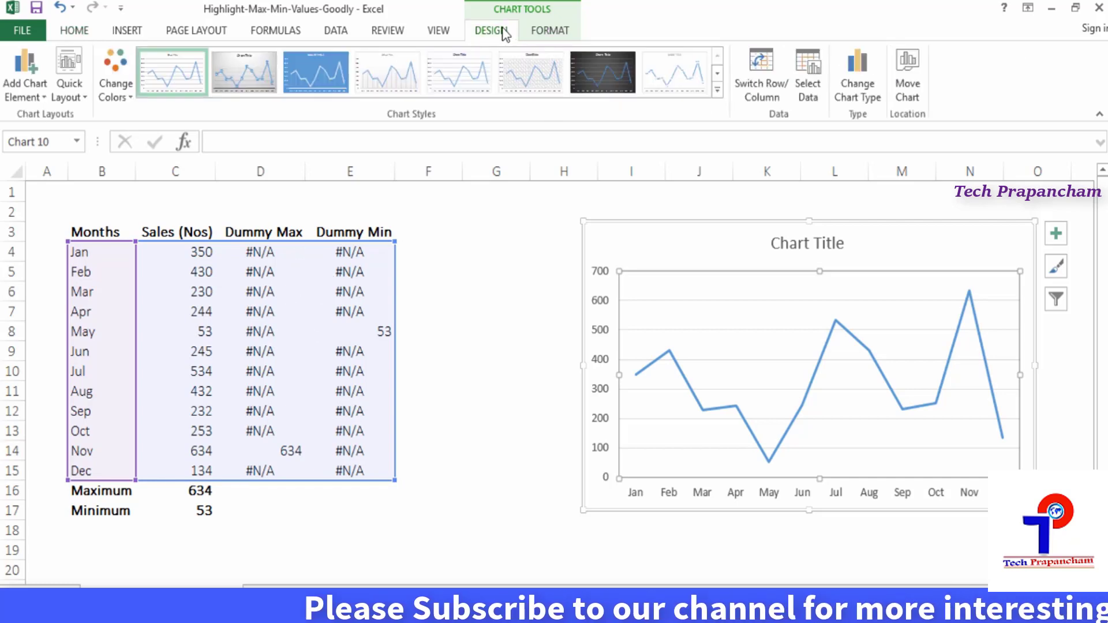
Step: Change the sales chart type to Line with Markers
{"action": "left_click", "coordinate": [857, 84]}
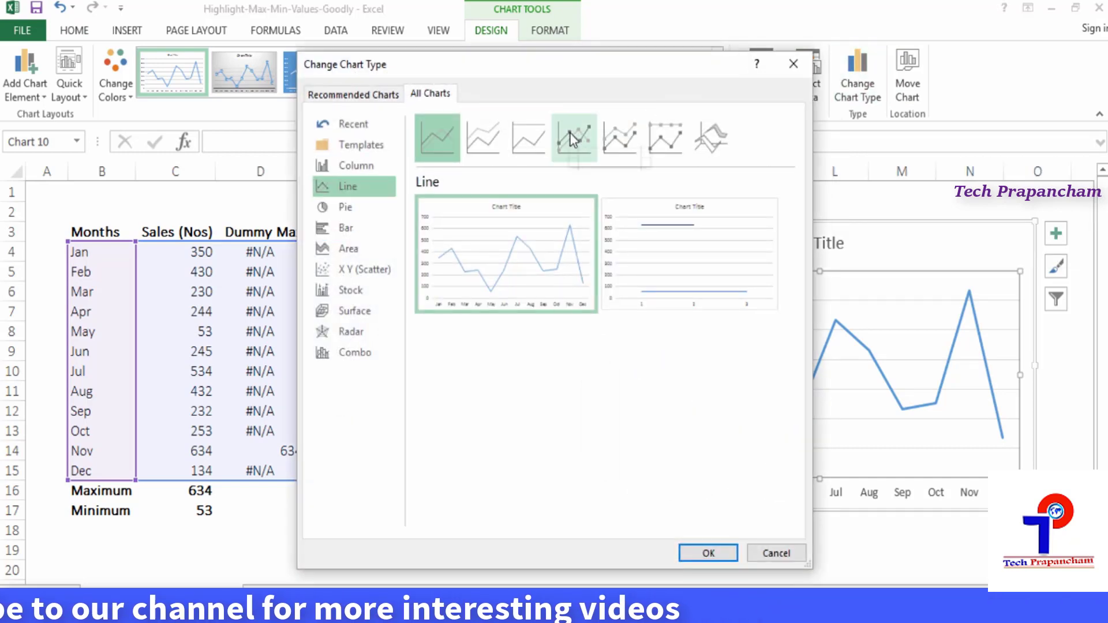
{"action": "left_click", "coordinate": [569, 131]}
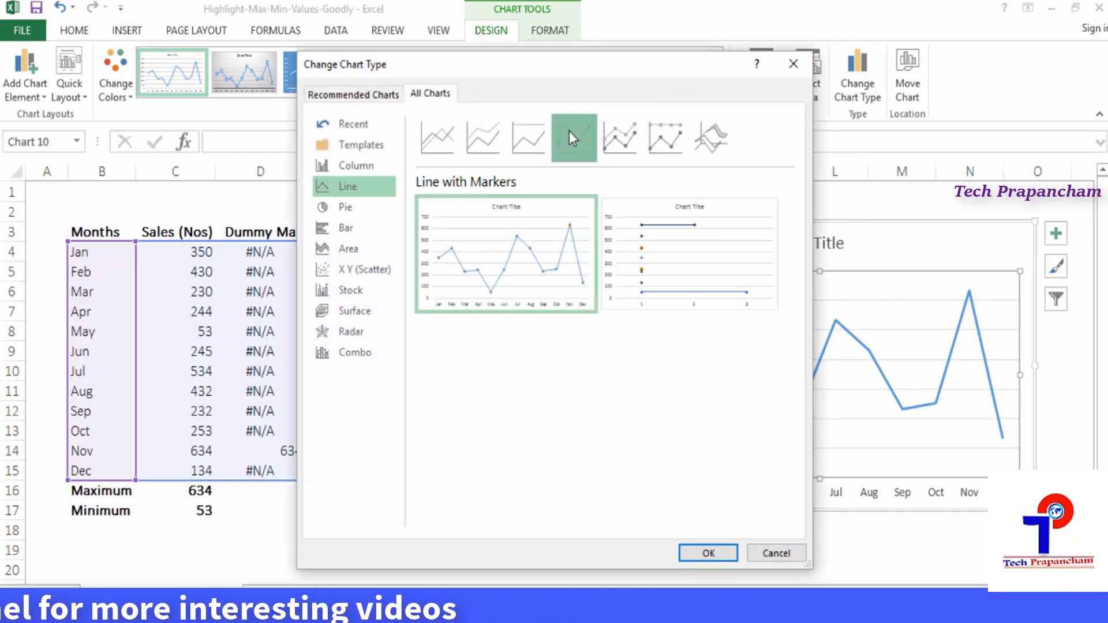
{"action": "left_click", "coordinate": [706, 554]}
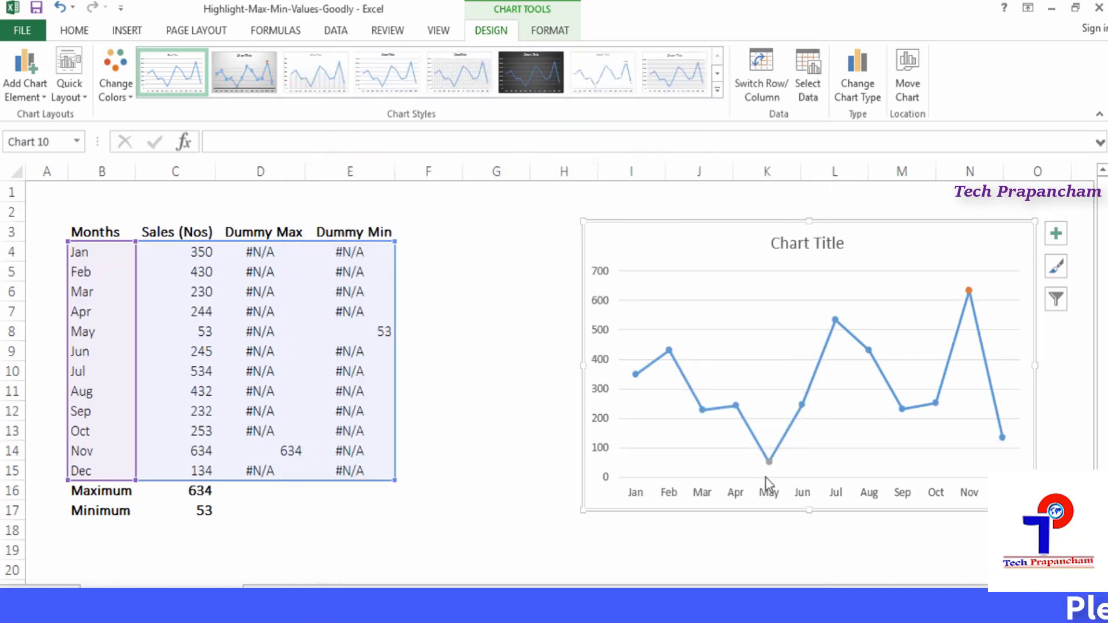
Step: Apply the green colour palette and the dark chart style
{"action": "left_click", "coordinate": [114, 83]}
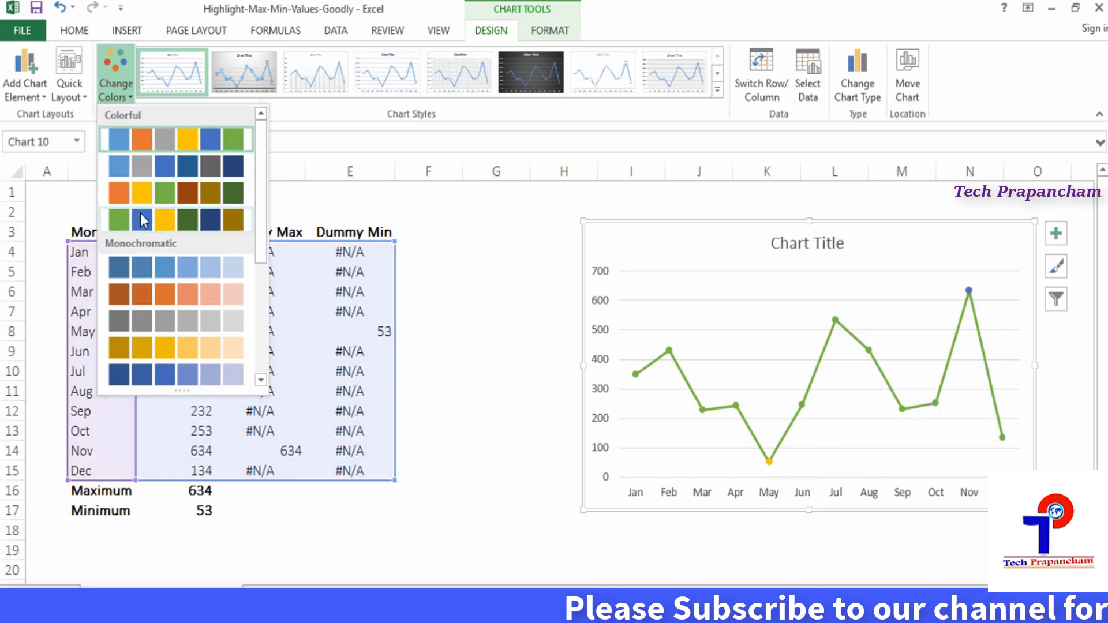
{"action": "left_click", "coordinate": [175, 218]}
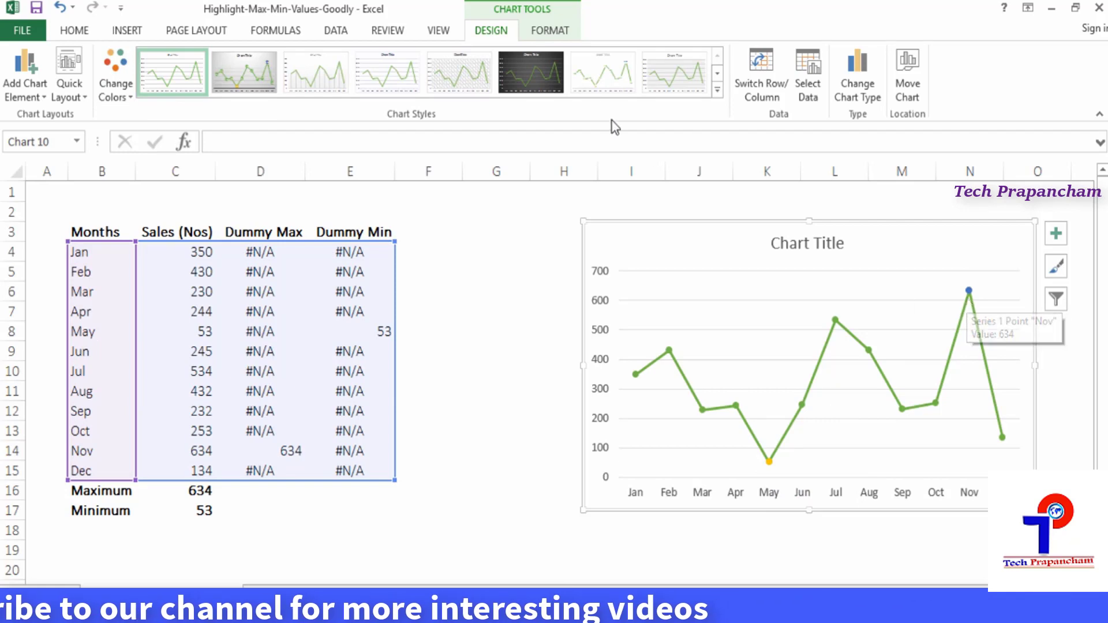
{"action": "left_click", "coordinate": [539, 72]}
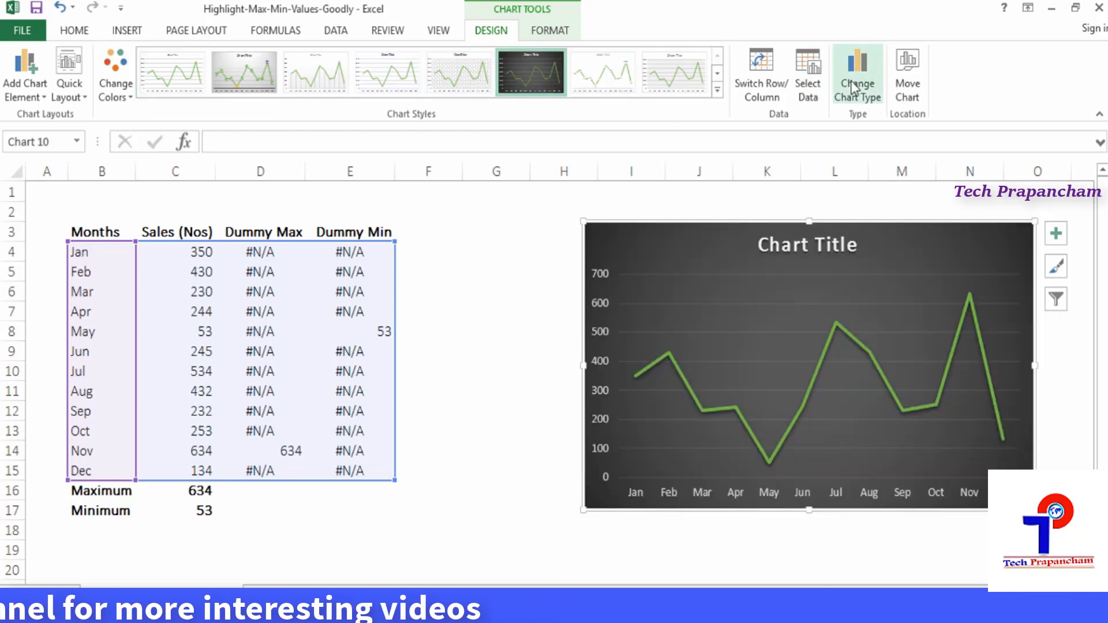
Step: Reapply the Line with Markers chart type so the max and min markers show
{"action": "left_click", "coordinate": [853, 88]}
{"action": "left_click", "coordinate": [583, 141]}
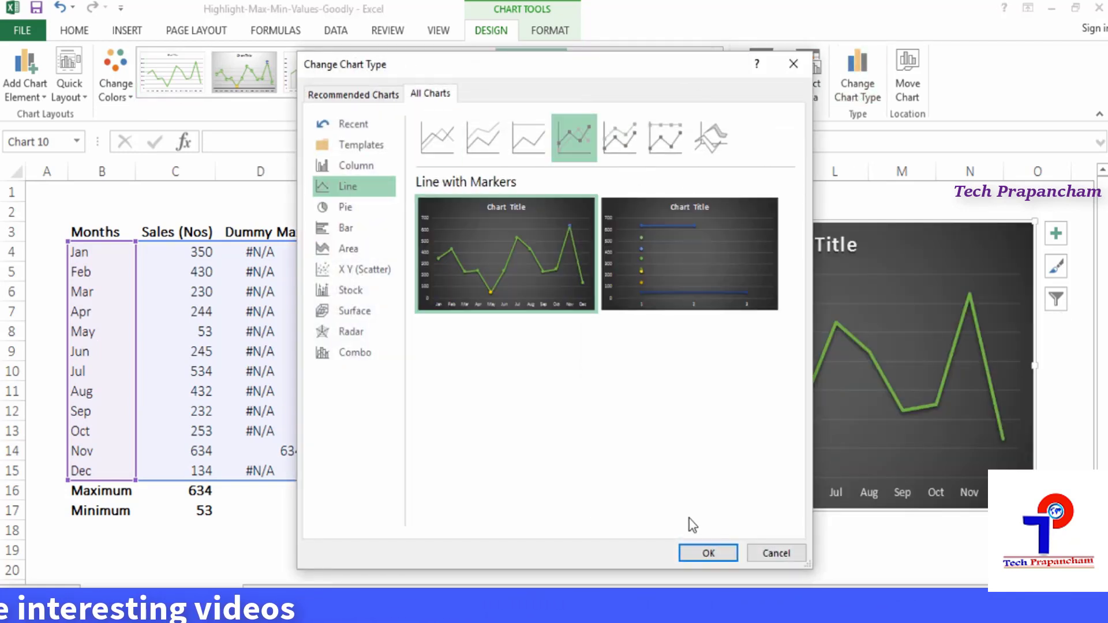
{"action": "left_click", "coordinate": [715, 552]}
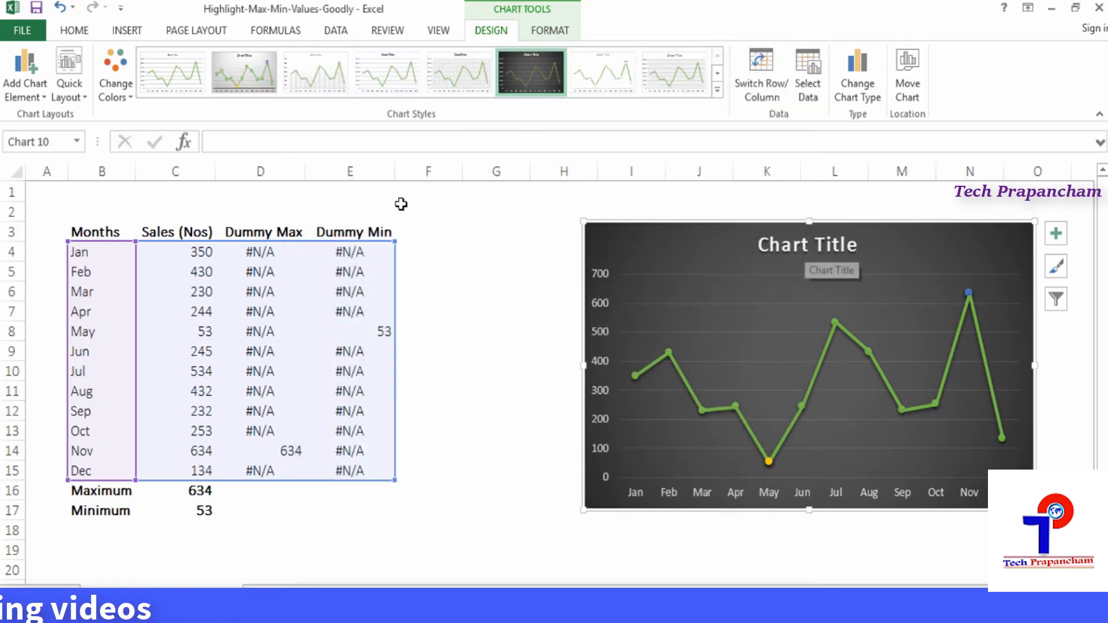
{"action": "left_click", "coordinate": [70, 87]}
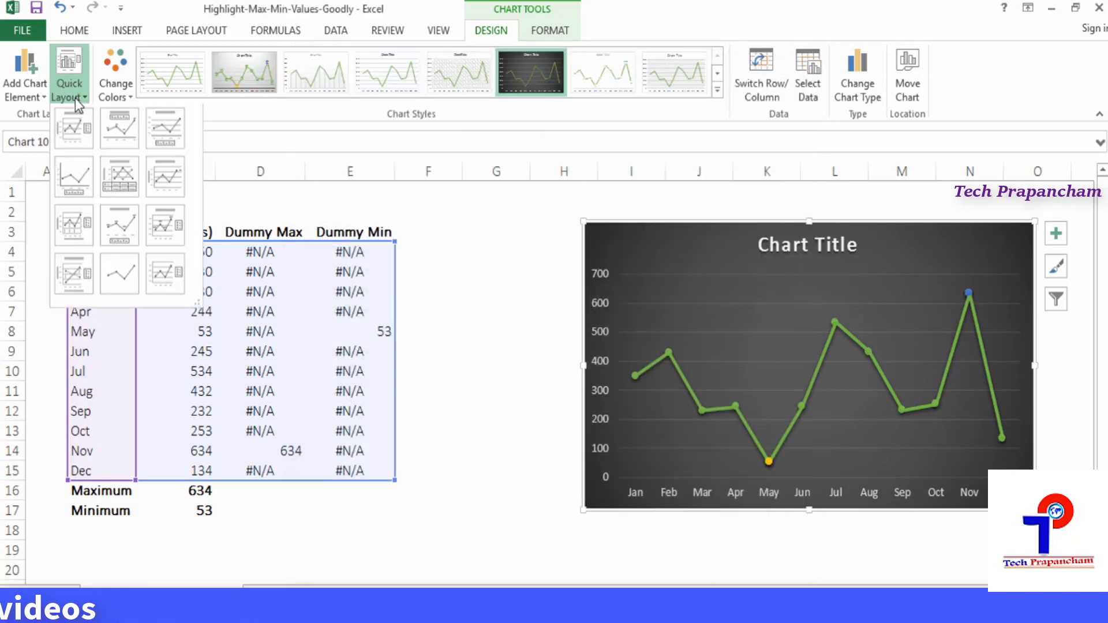
Step: Apply a Quick Layout with a bottom legend and move the chart left toward the table
{"action": "left_click", "coordinate": [167, 127]}
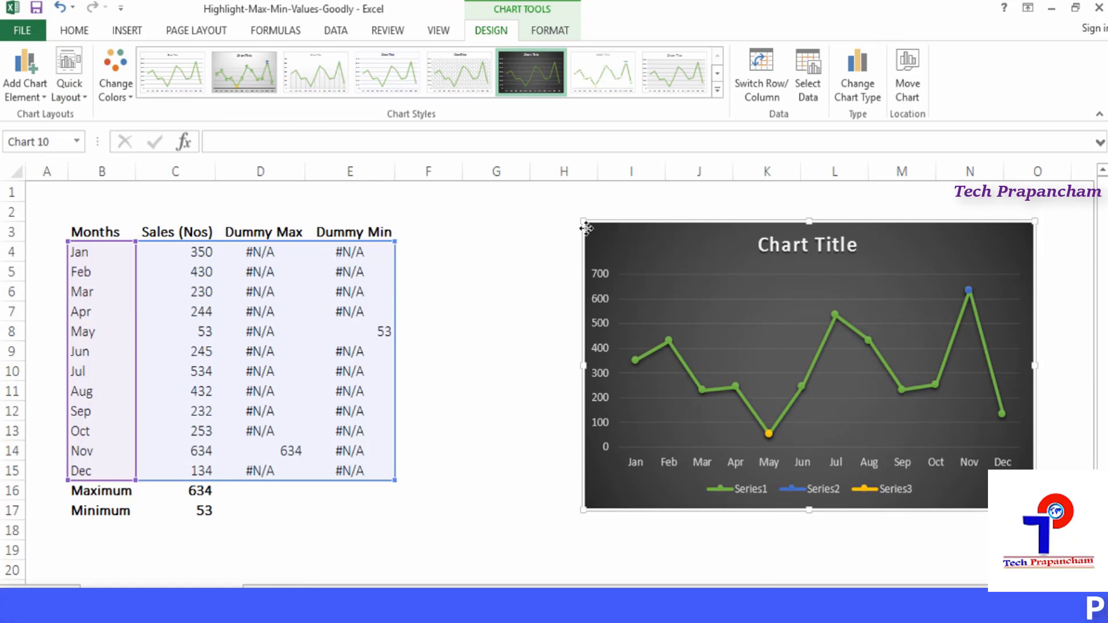
{"action": "left_click_drag", "start_coordinate": [586, 228], "coordinate": [457, 231]}
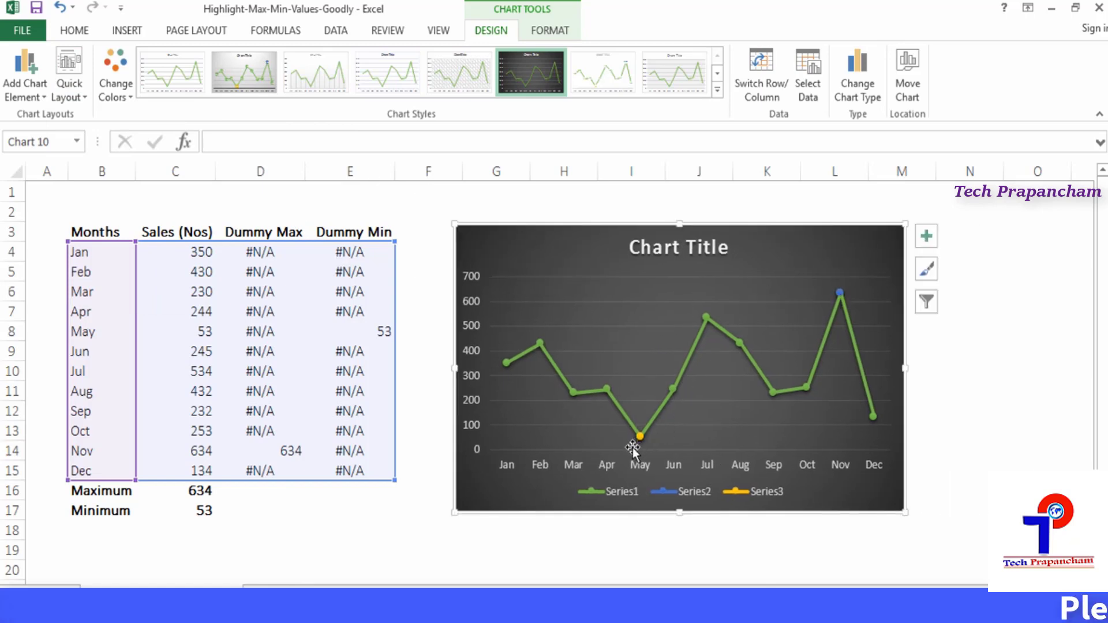